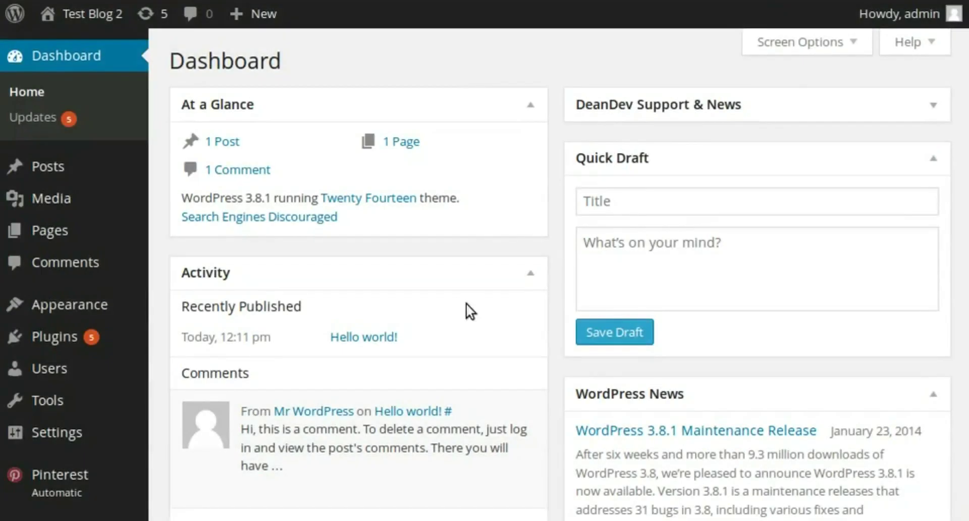
Step: Scroll down the dashboard to reveal the Pinterest Automatic menu in the sidebar
scroll(478, 327, down, 3)
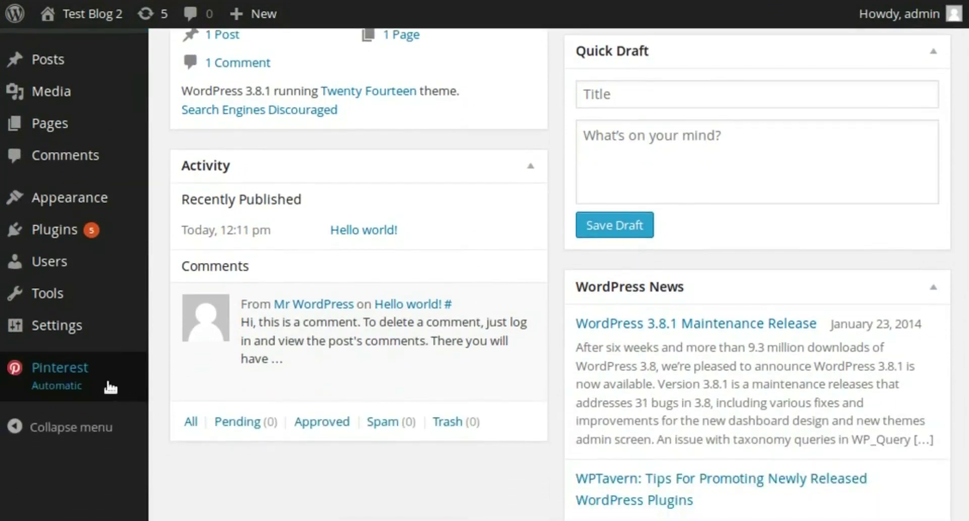
mouse_move(59, 475)
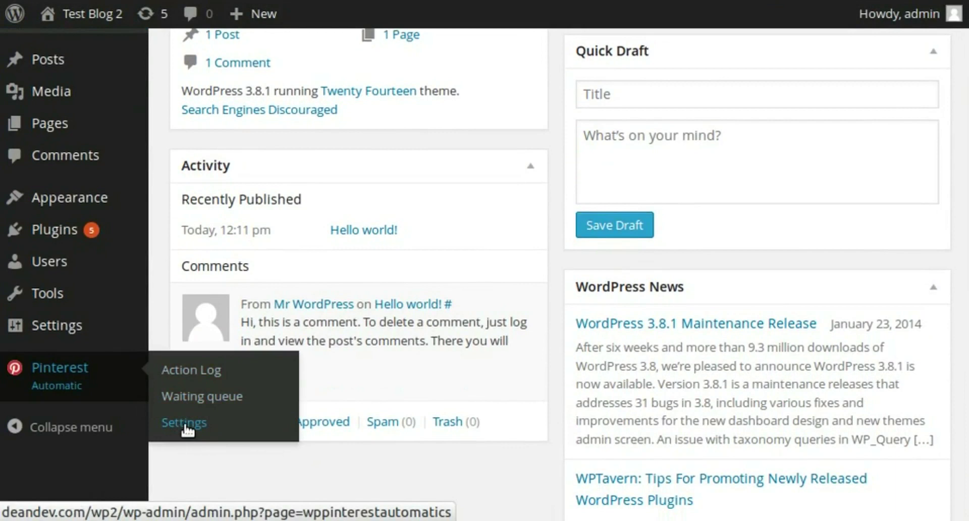
Step: Enter the Pinterest account's login email and password in Pinterest Automatic General Settings
click(186, 429)
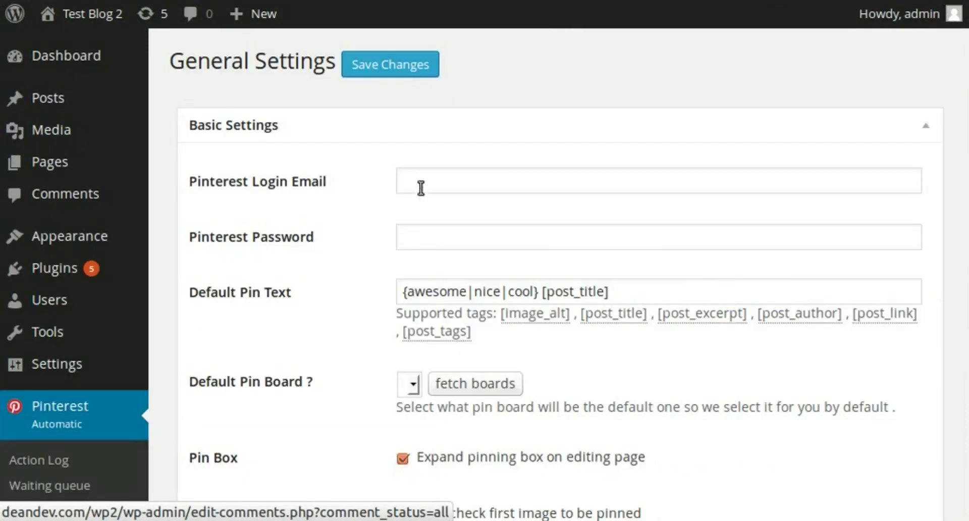
click(421, 188)
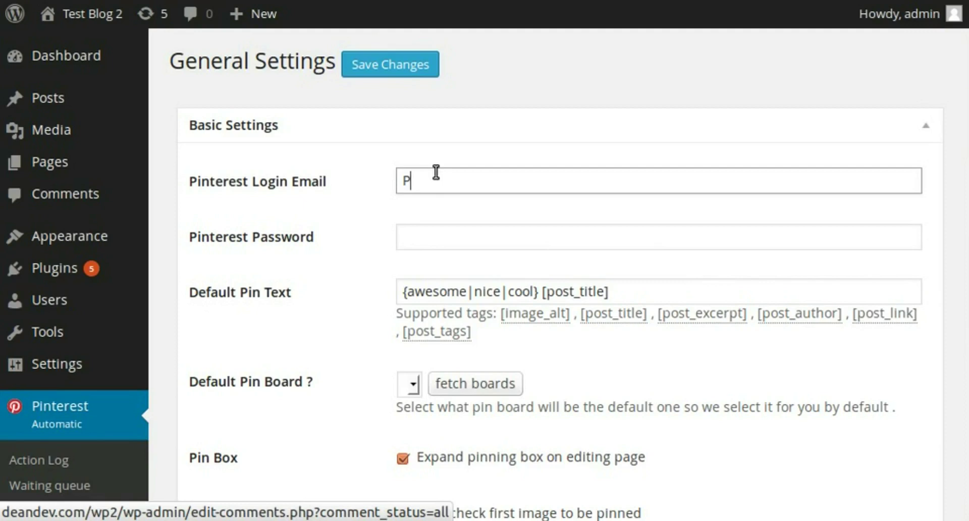
key(BackSpace)
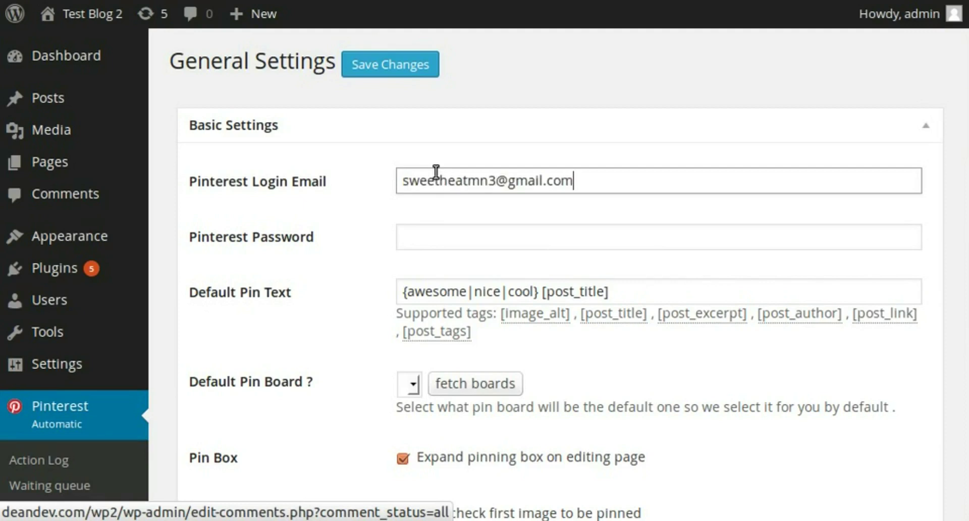
key(Tab)
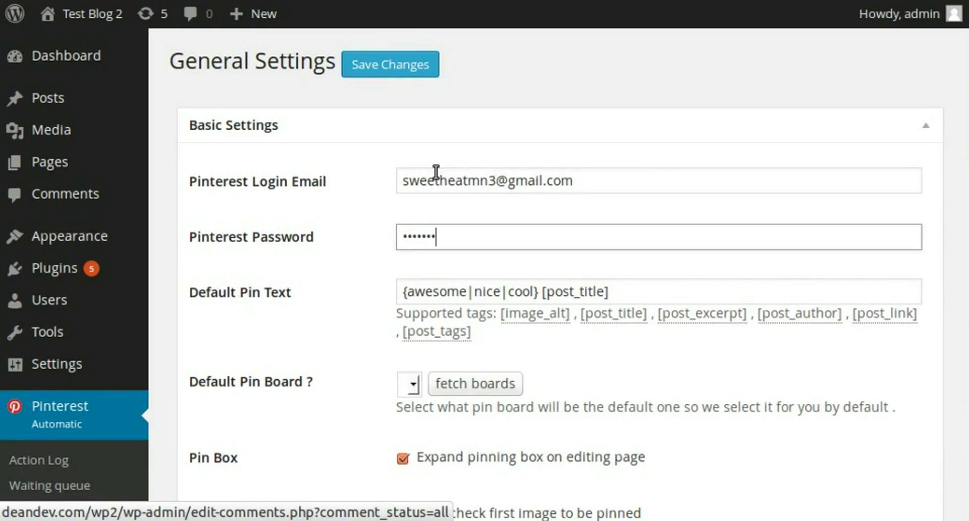
Step: Replace [post_title] with [image_alt] so the default pin text reads {awesome|nice|cool} [image_alt]
scroll(449, 182, down, 2)
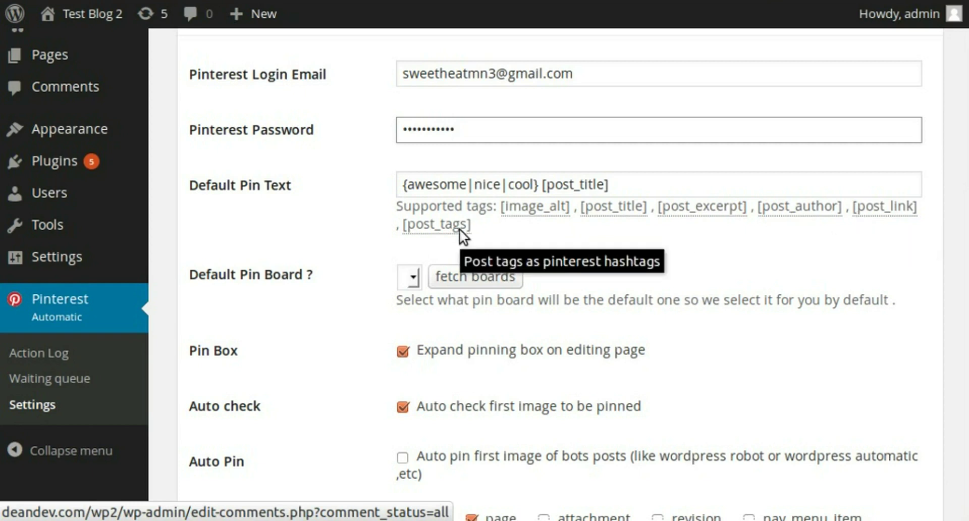
drag(501, 210, 529, 211)
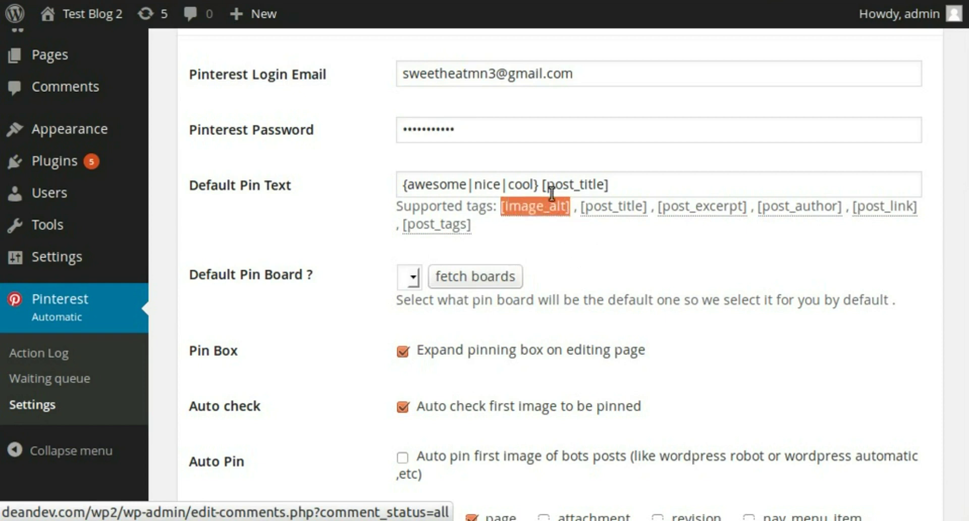
drag(544, 185, 612, 186)
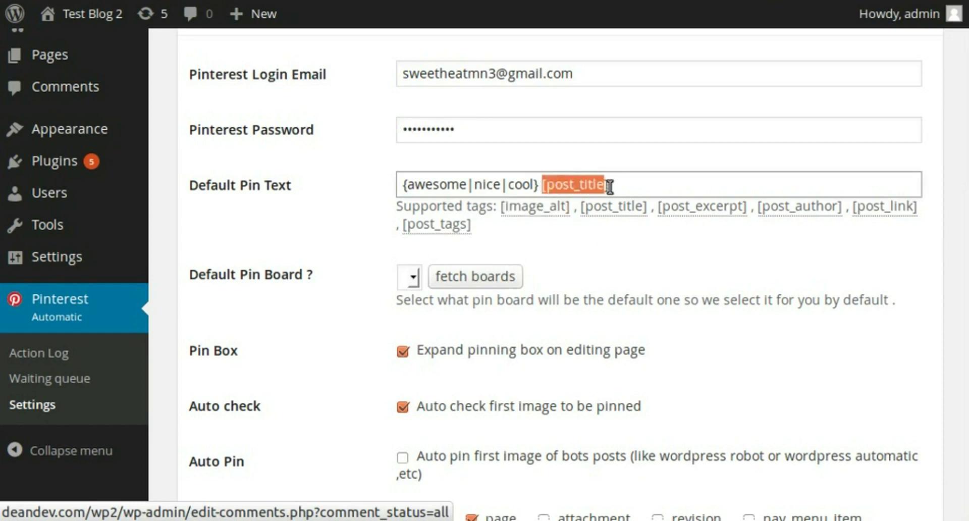
text([image_alt])
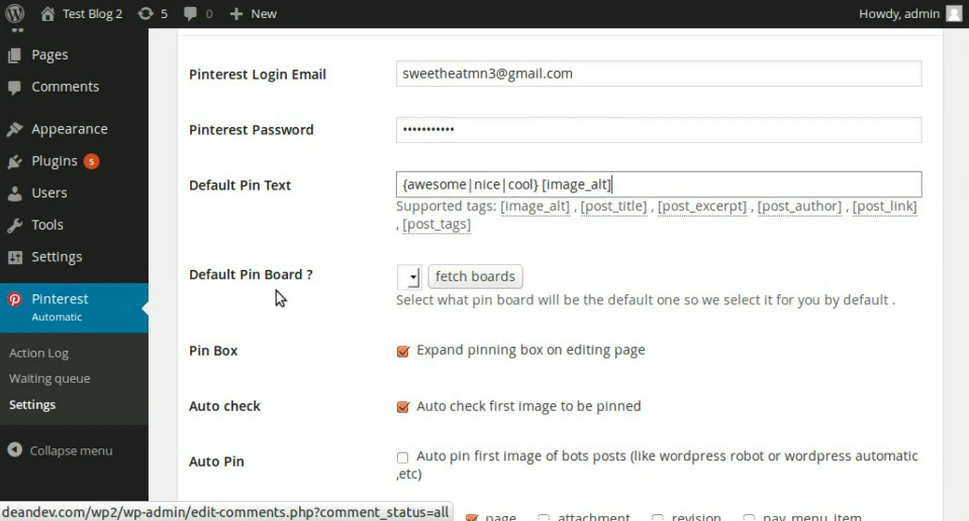
click(634, 250)
scroll(634, 250, down, 2)
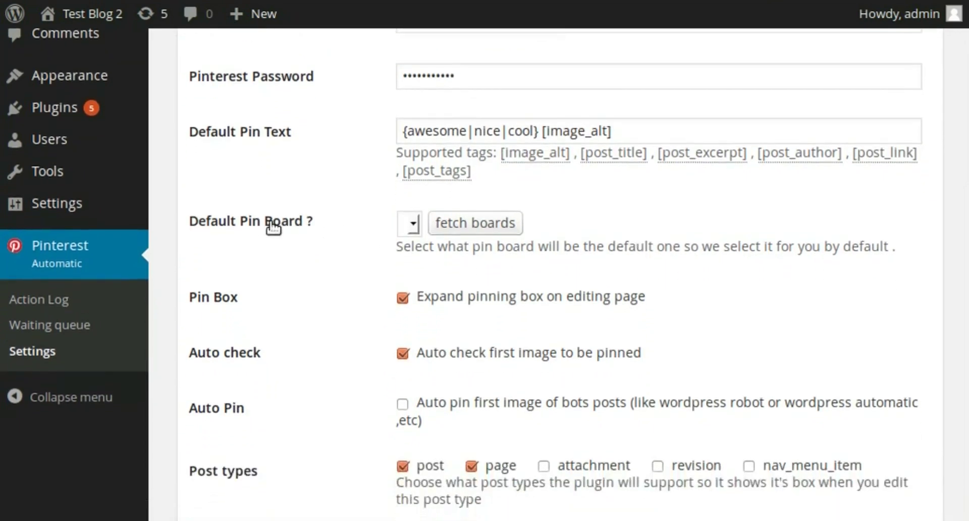
scroll(377, 248, down, 2)
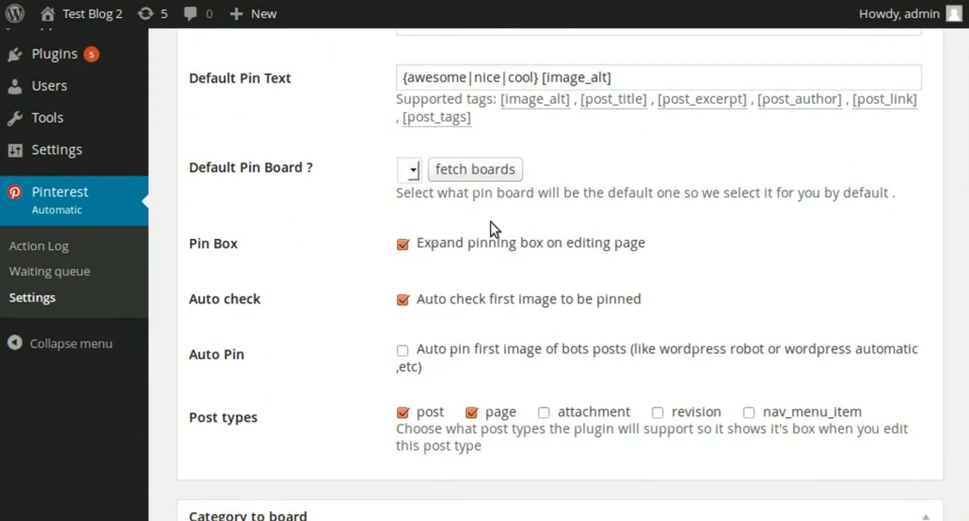
Step: Fetch the Pinterest boards and browse the profile's eight boards to find Cool Workspaces
click(480, 171)
scroll(652, 168, up, 2)
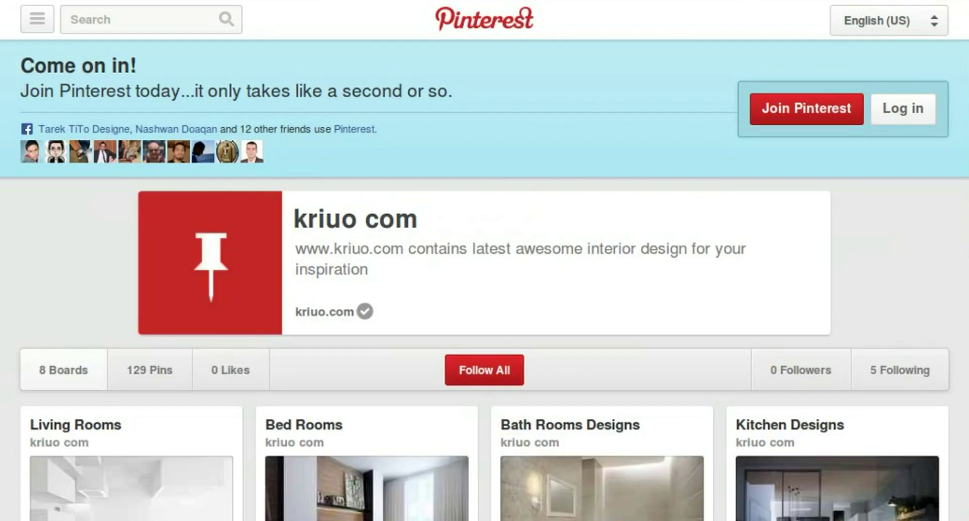
scroll(539, 151, down, 2)
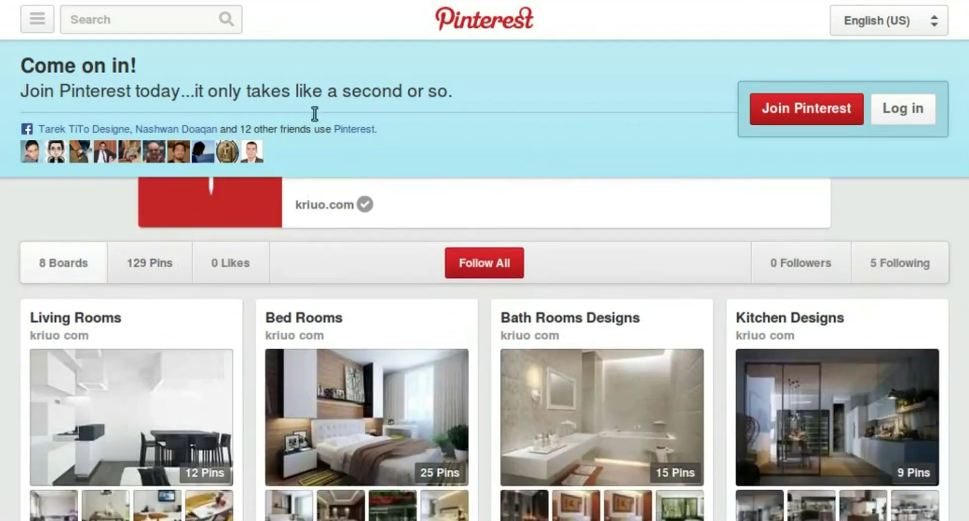
scroll(770, 166, down, 2)
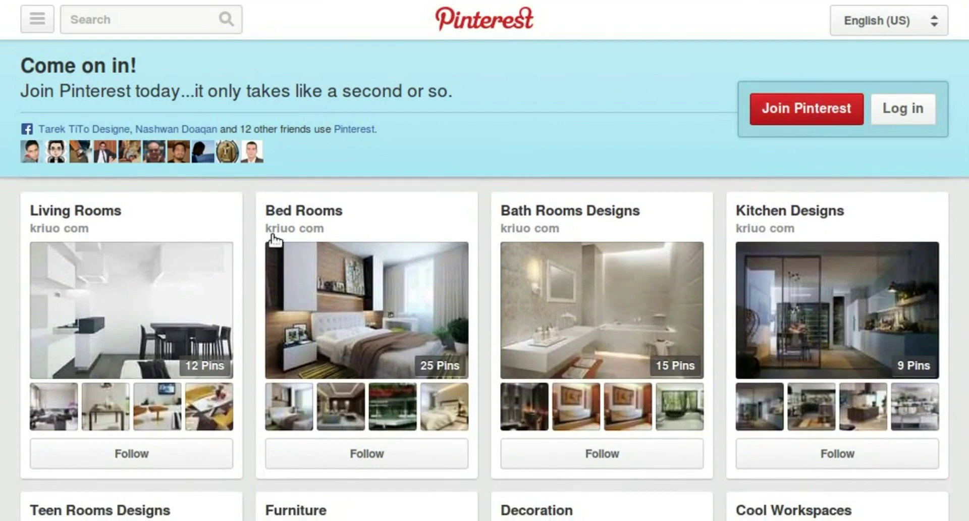
scroll(811, 236, down, 2)
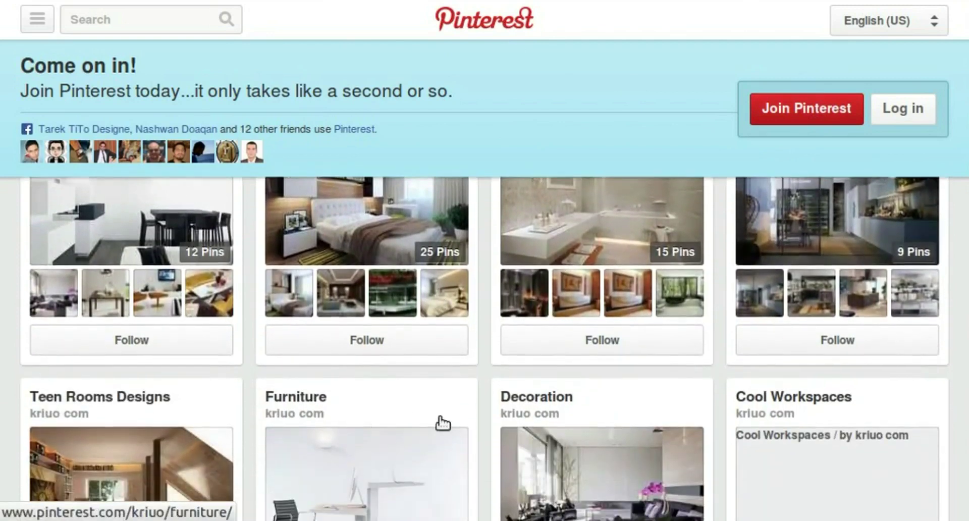
scroll(555, 409, down, 1)
scroll(820, 350, down, 1)
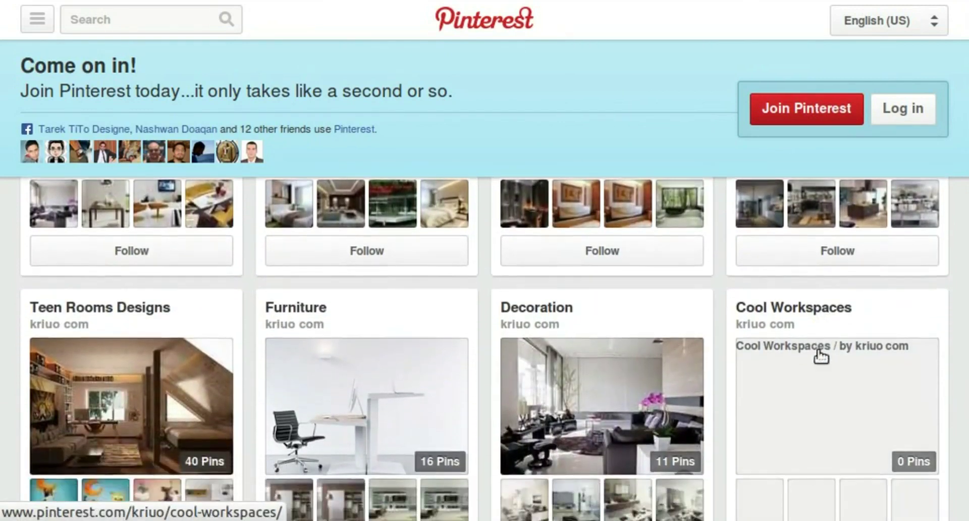
scroll(893, 382, down, 1)
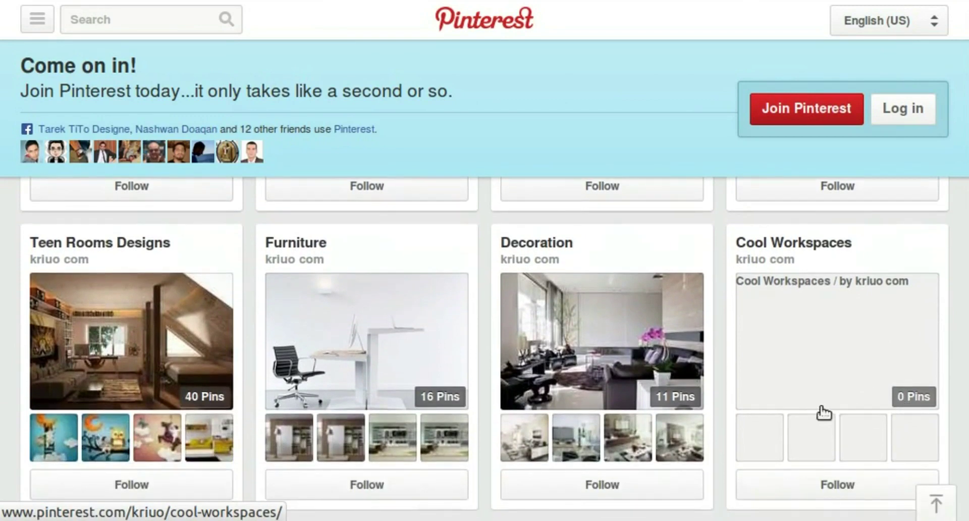
scroll(731, 410, up, 1)
scroll(521, 249, up, 4)
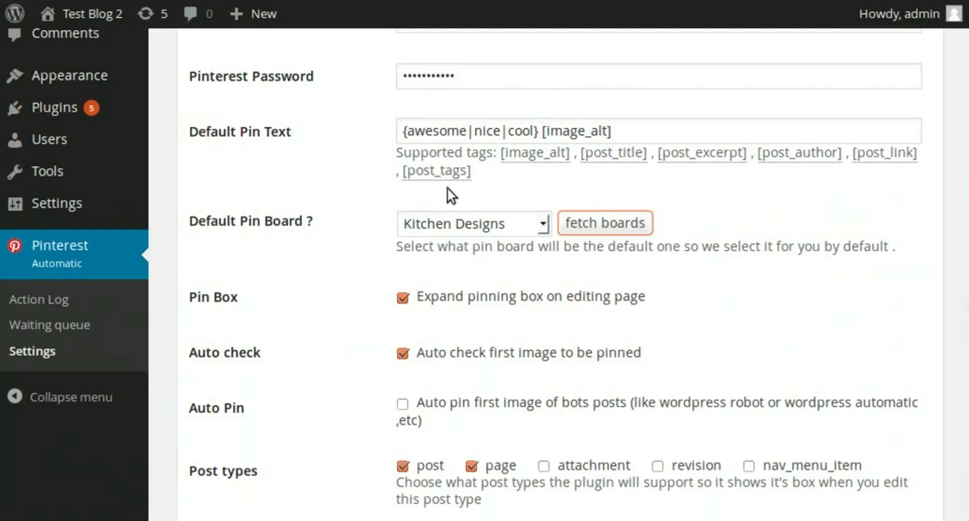
Step: Choose Cool Workspaces in the Default Pin Board dropdown and save the plugin settings
click(468, 225)
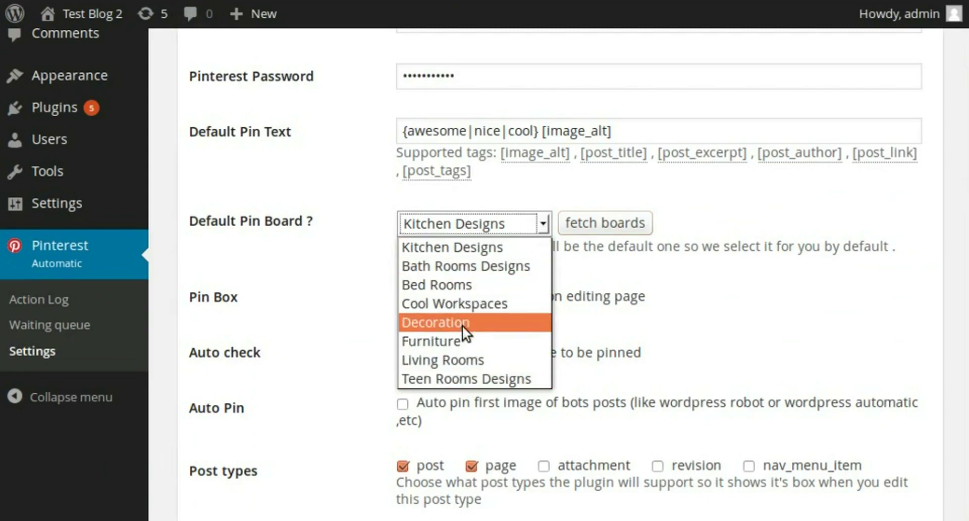
click(457, 303)
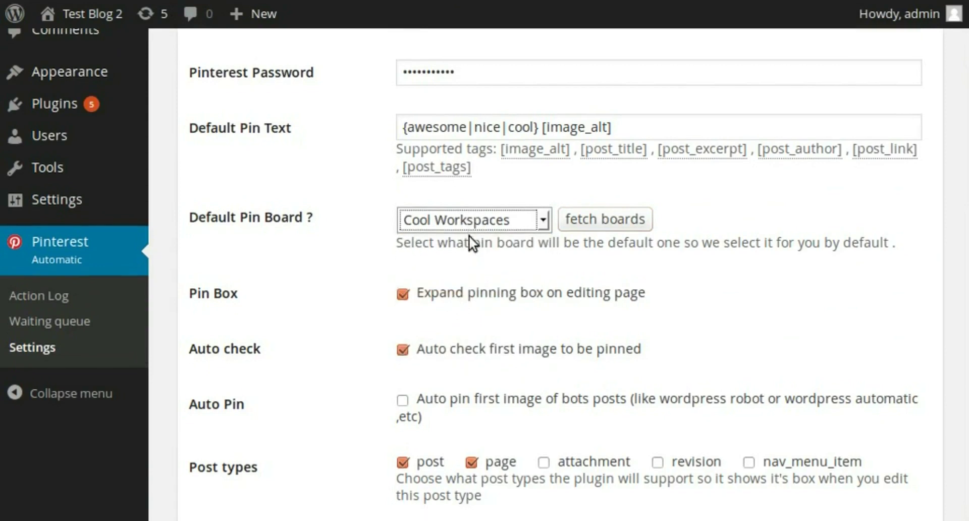
scroll(468, 235, down, 2)
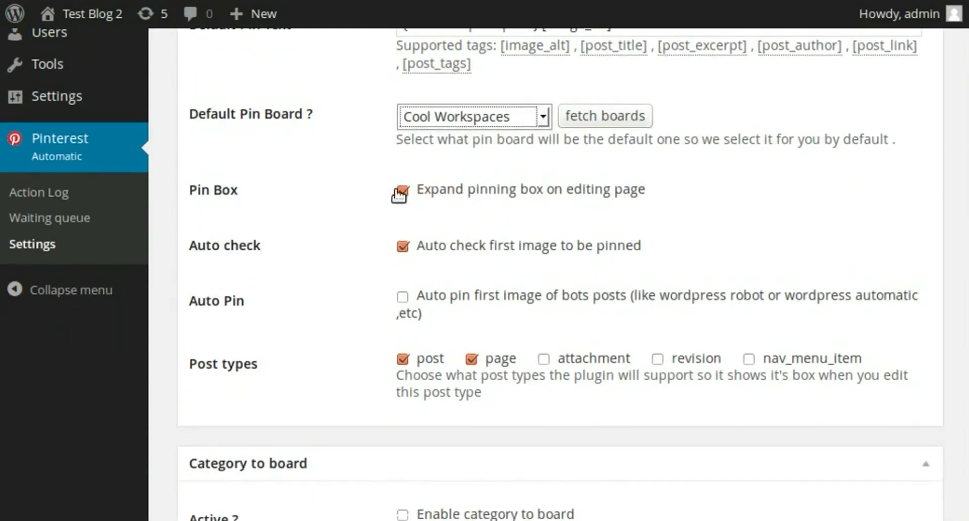
scroll(512, 197, down, 2)
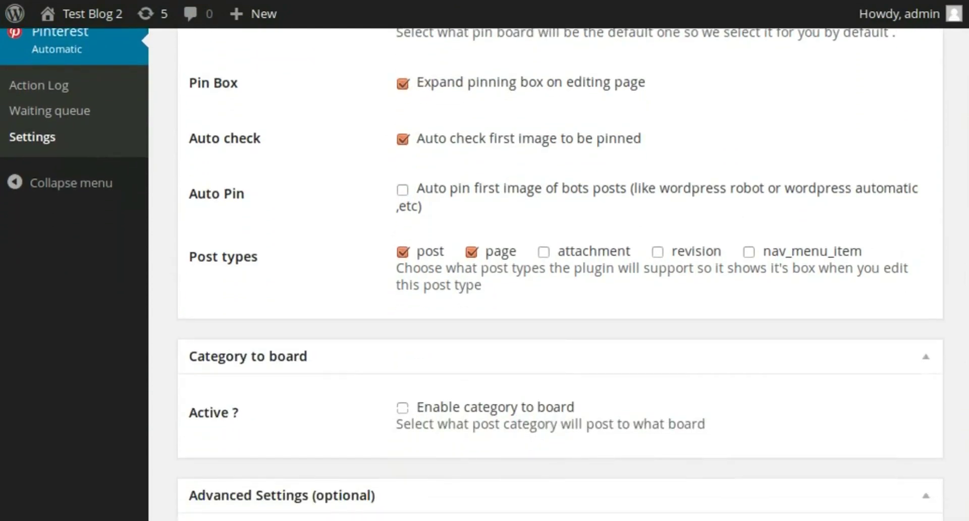
scroll(560, 273, down, 5)
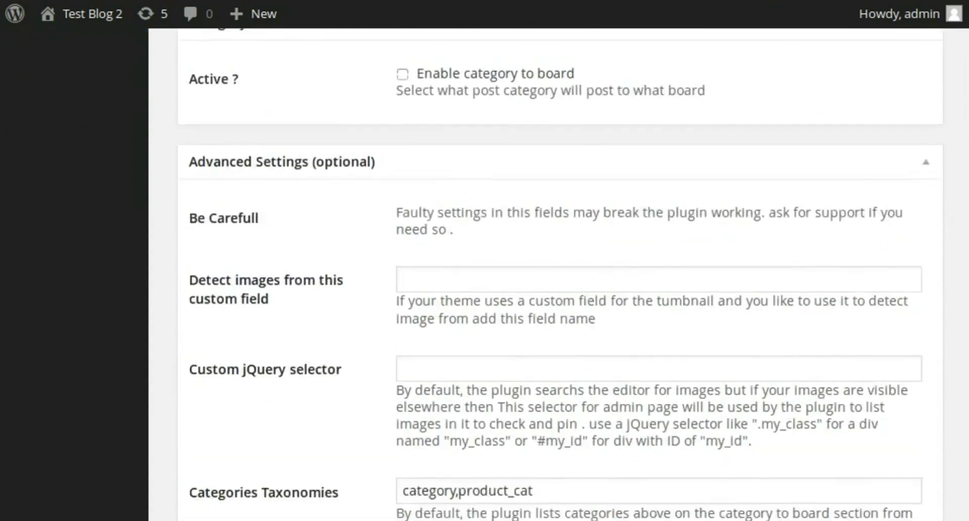
scroll(560, 272, down, 3)
scroll(560, 272, down, 4)
click(225, 447)
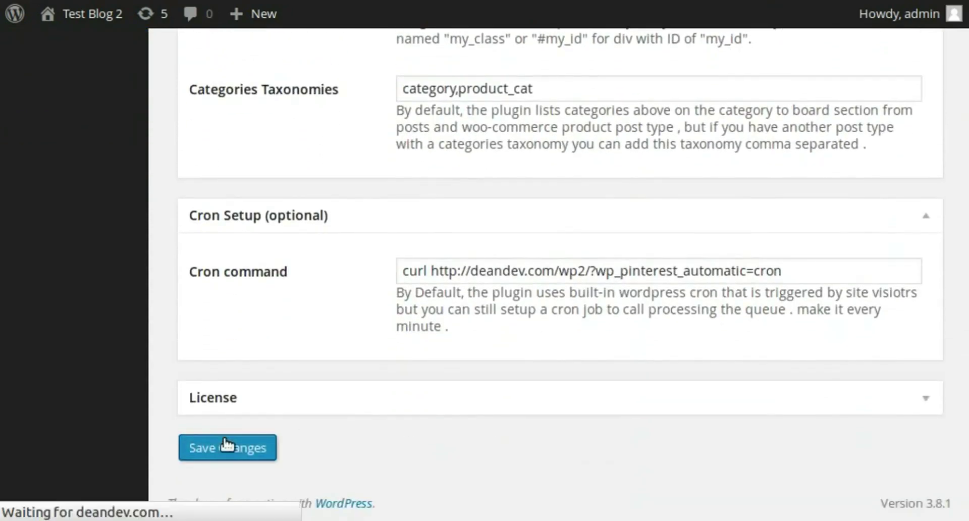
scroll(542, 390, up, 5)
scroll(542, 390, up, 6)
scroll(545, 389, up, 6)
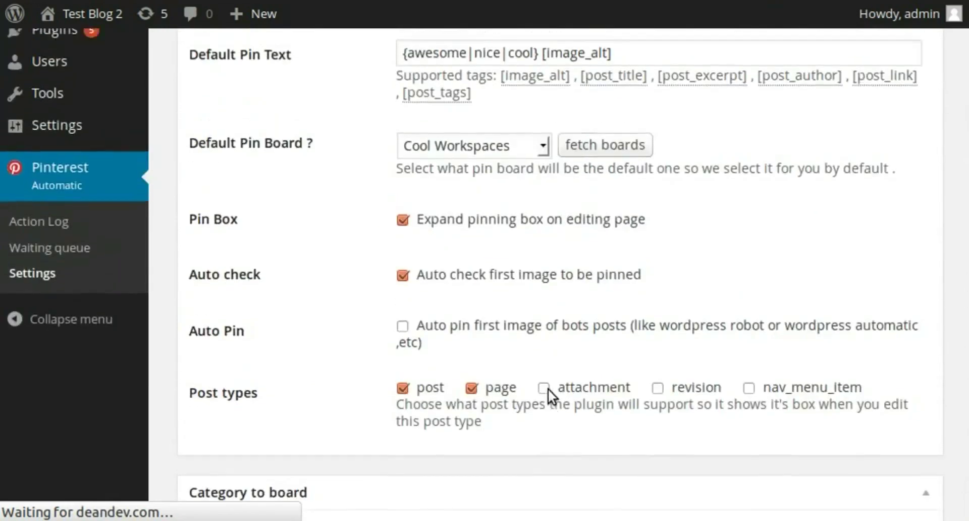
scroll(553, 383, up, 4)
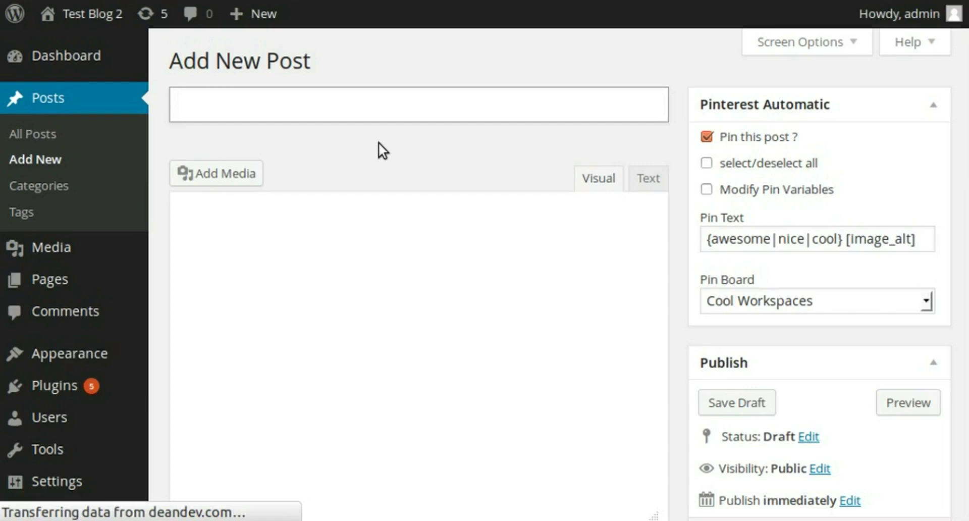
Step: Give the new post the title 'Awesome workspaces'
text(A)
text(wesome word)
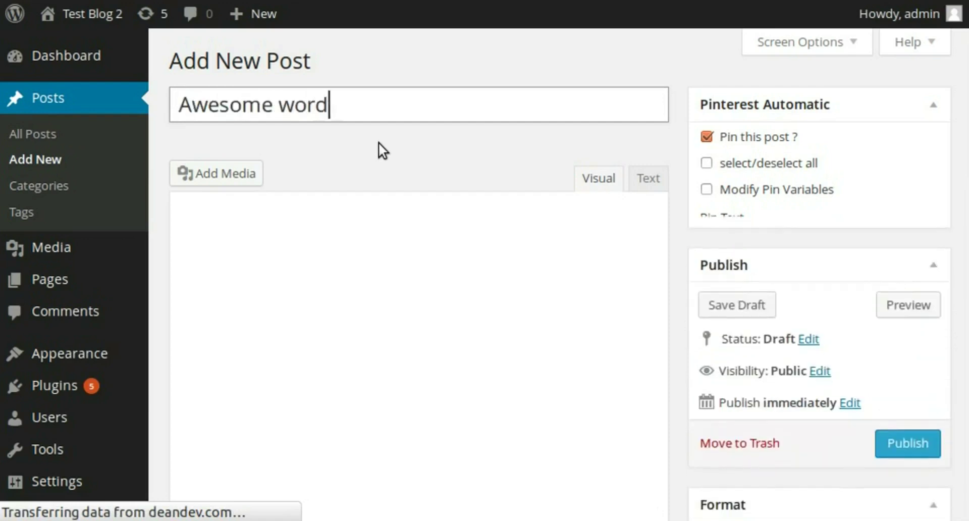
key(BackSpace)
text(kspac)
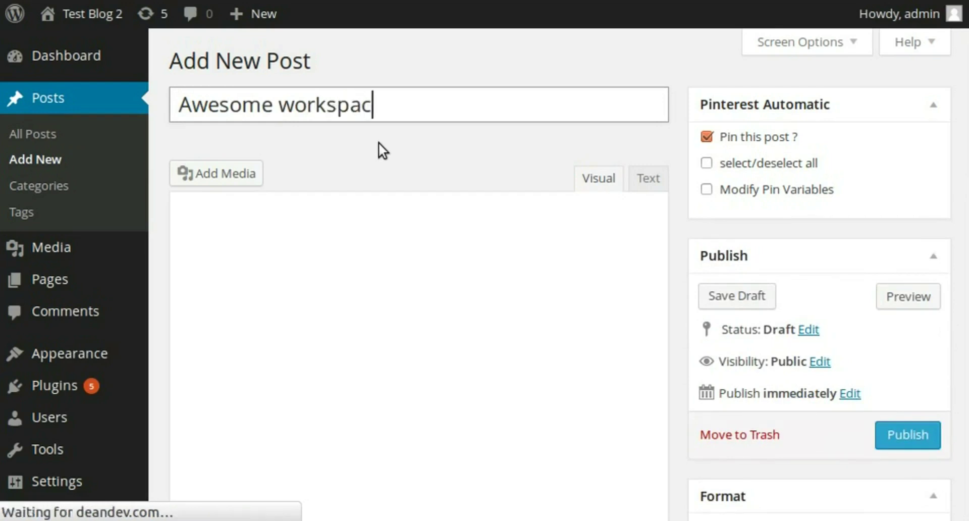
text(es)
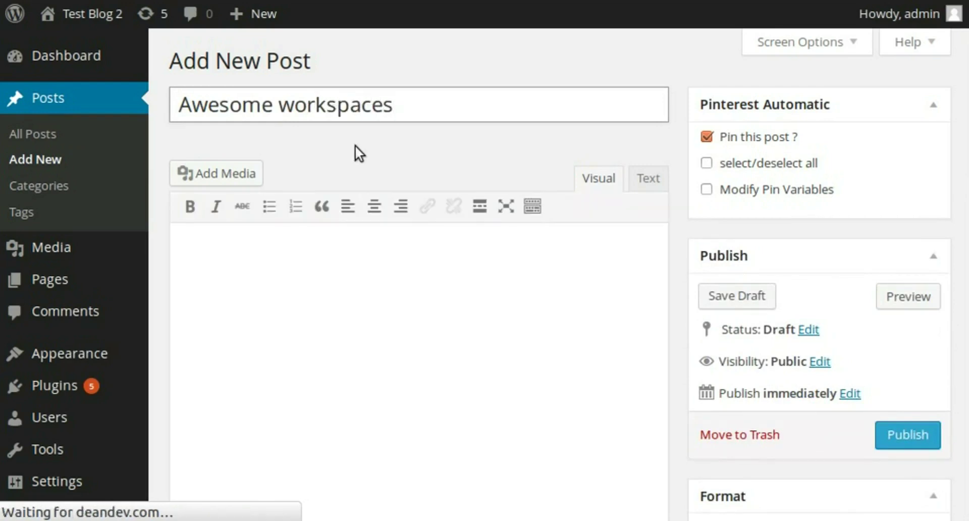
click(255, 174)
Step: Select all six workspace photos in the Media Library and insert them into the post
click(365, 97)
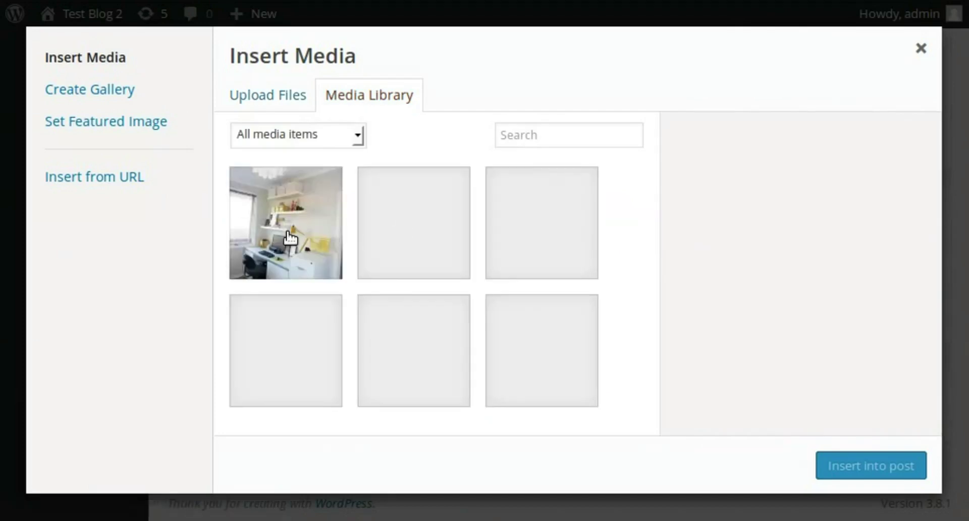
click(303, 247)
click(416, 246)
click(536, 237)
click(542, 353)
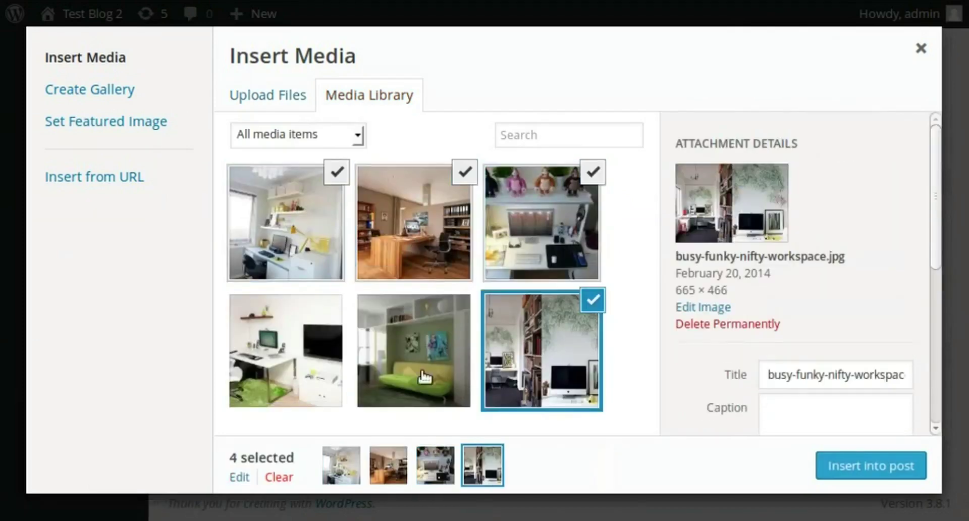
click(423, 377)
click(311, 378)
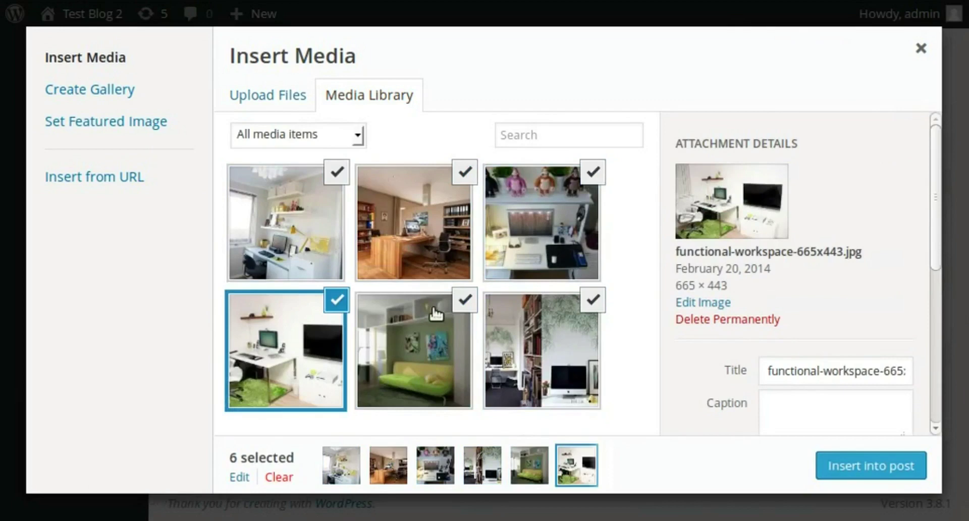
click(828, 465)
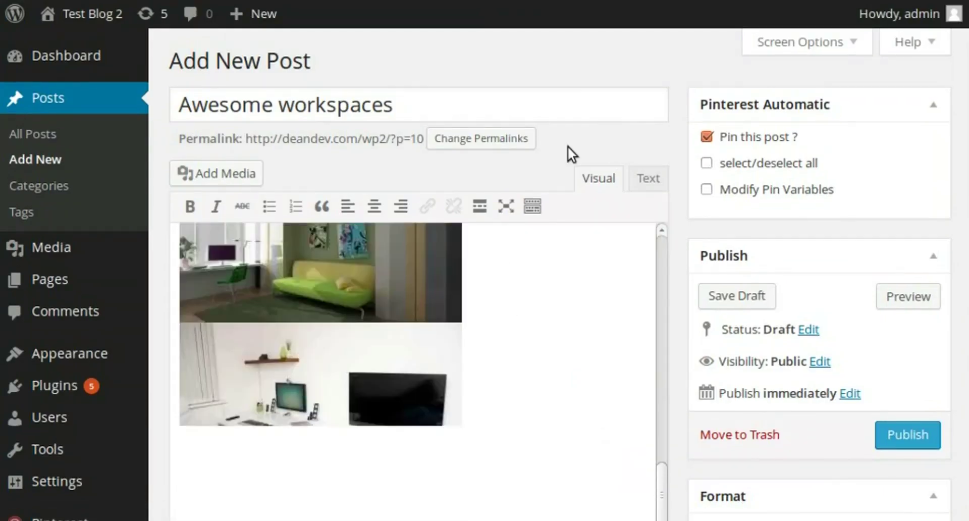
Step: Mark all six post images for pinning in the Pinterest Automatic box, using select/deselect all
mouse_move(662, 493)
mouse_down()
mouse_move(658, 277)
mouse_move(647, 493)
mouse_up()
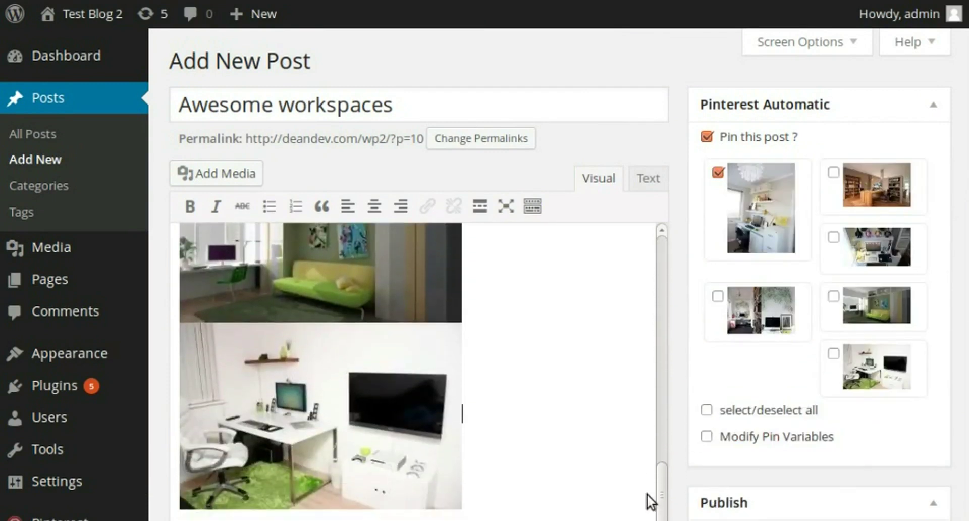
scroll(586, 175, down, 1)
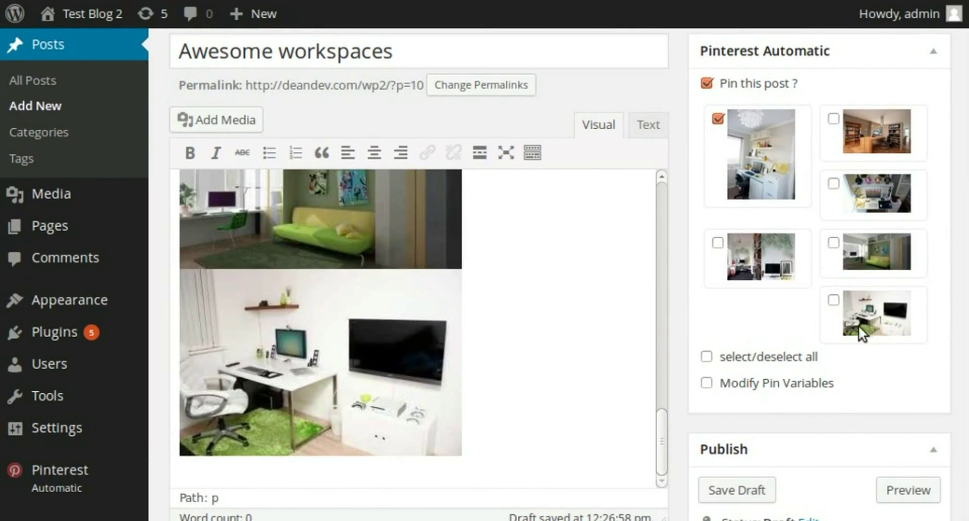
click(833, 119)
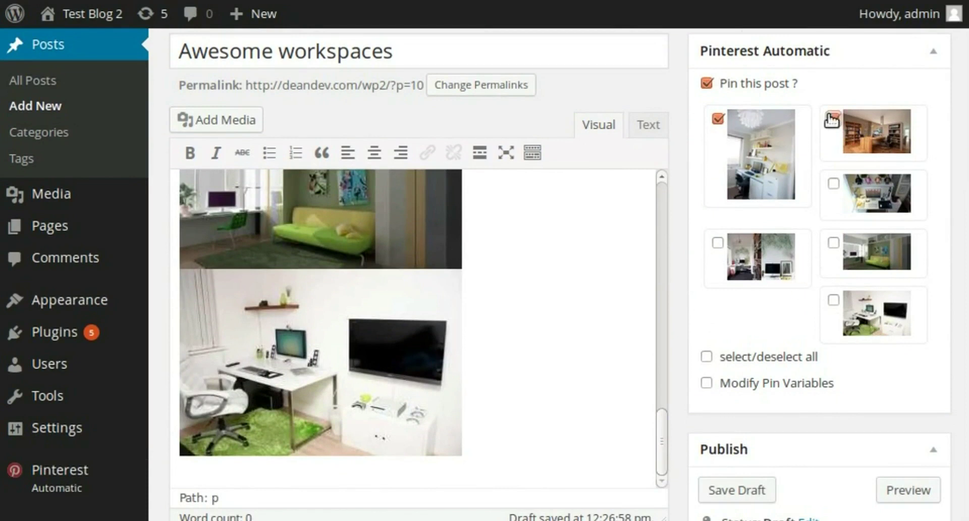
click(833, 185)
scroll(843, 295, down, 2)
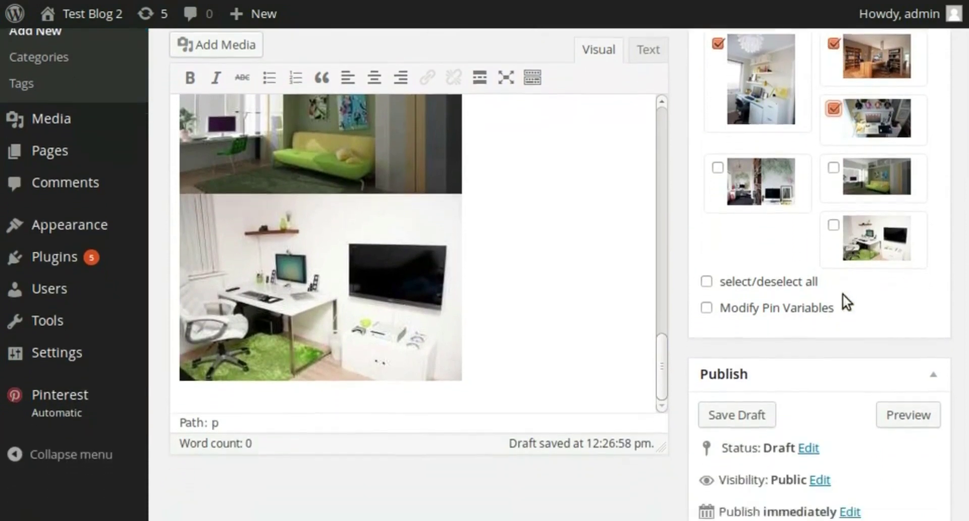
scroll(847, 307, down, 3)
scroll(827, 286, up, 3)
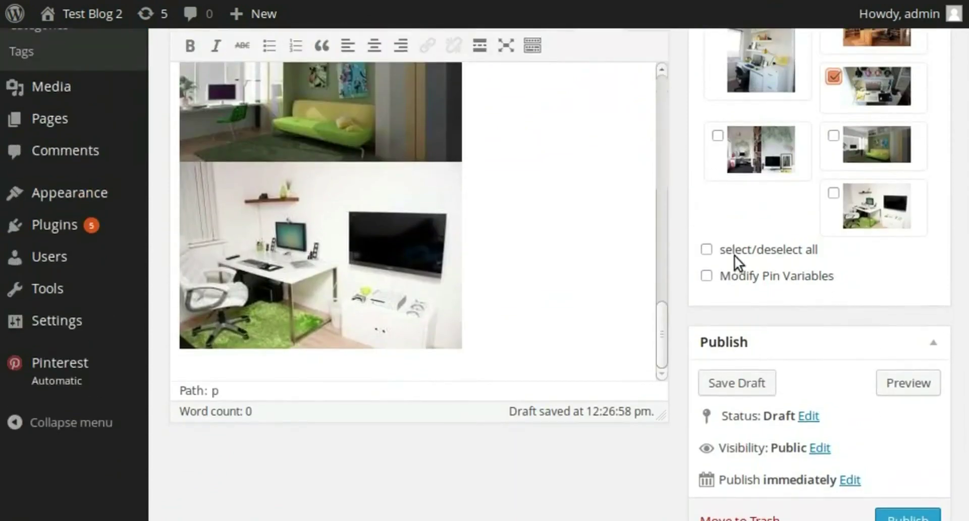
scroll(810, 234, up, 2)
click(707, 356)
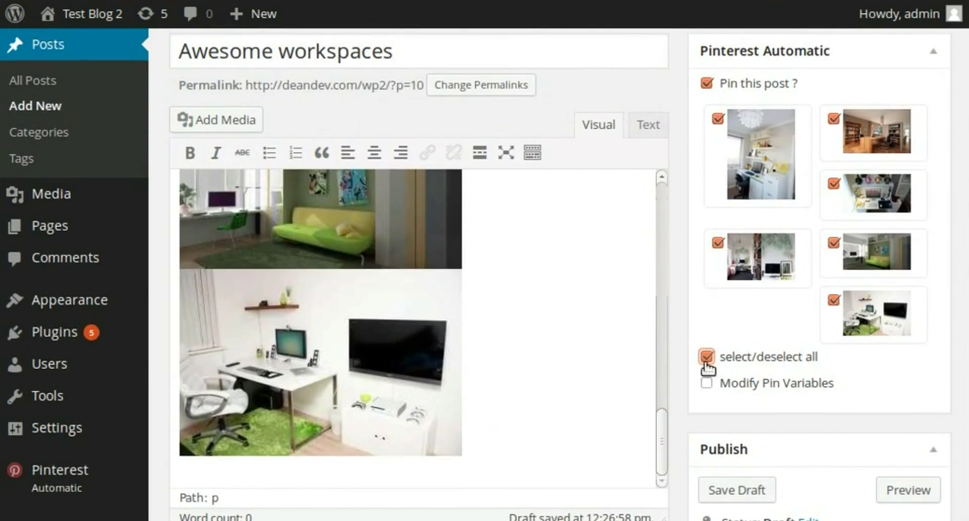
click(707, 357)
Step: Confirm Cool Workspaces as the post's pin board, then switch Modify Pin Variables back off
click(706, 382)
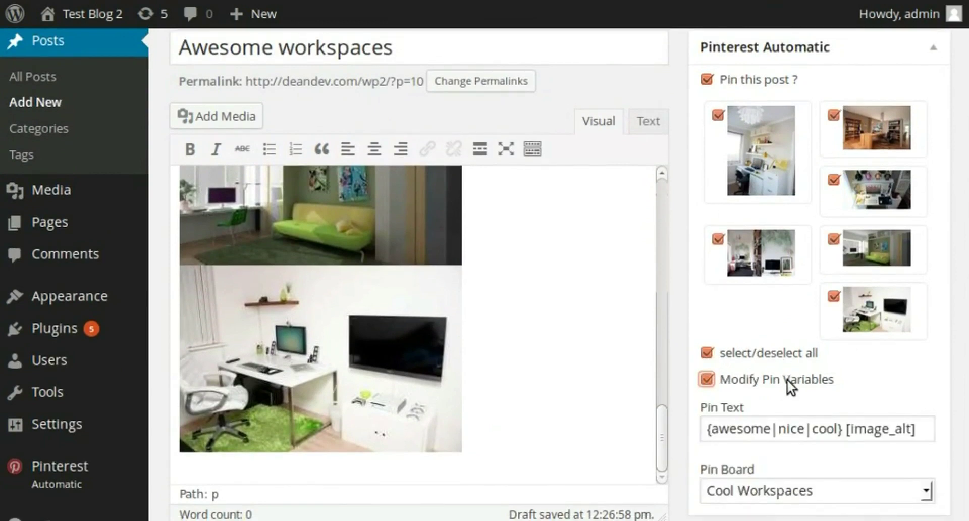
scroll(787, 380, down, 2)
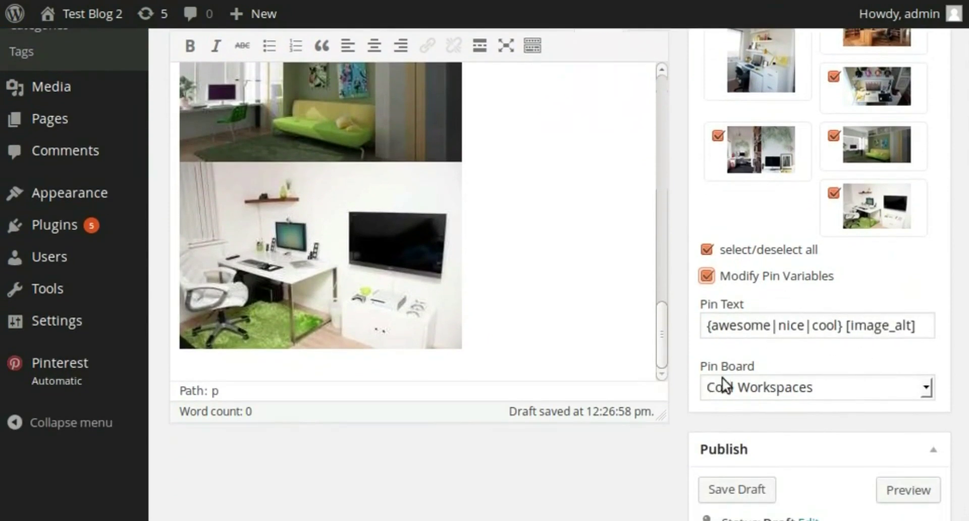
click(761, 389)
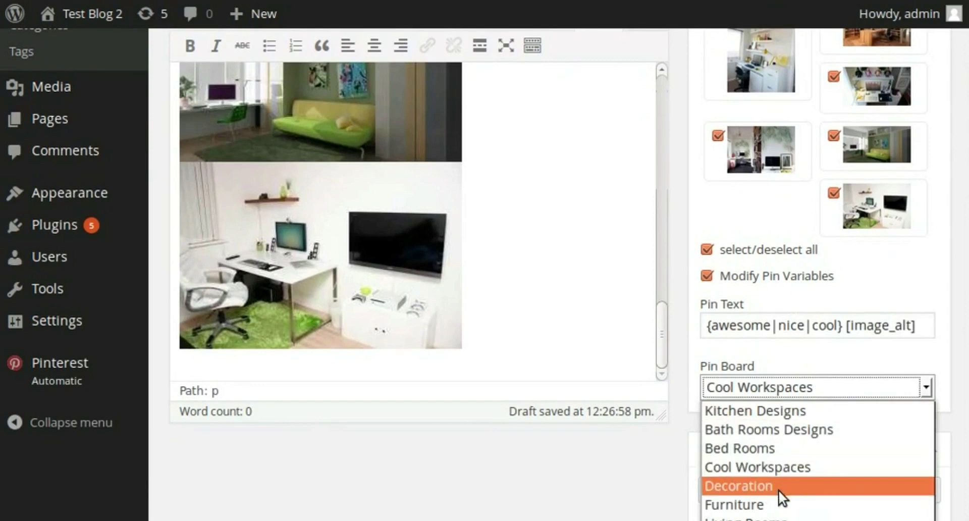
click(777, 468)
click(707, 276)
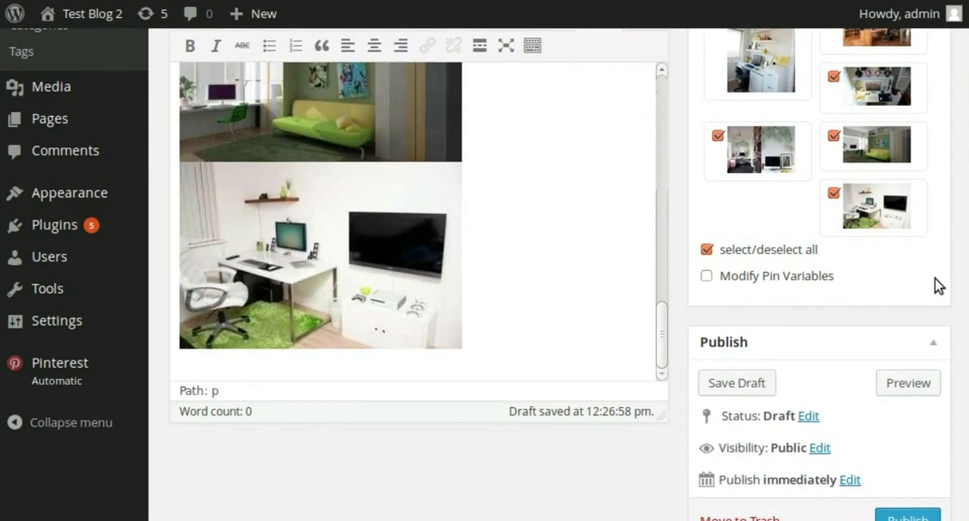
scroll(935, 279, down, 3)
Step: Publish the Awesome workspaces post and review the published page
click(896, 361)
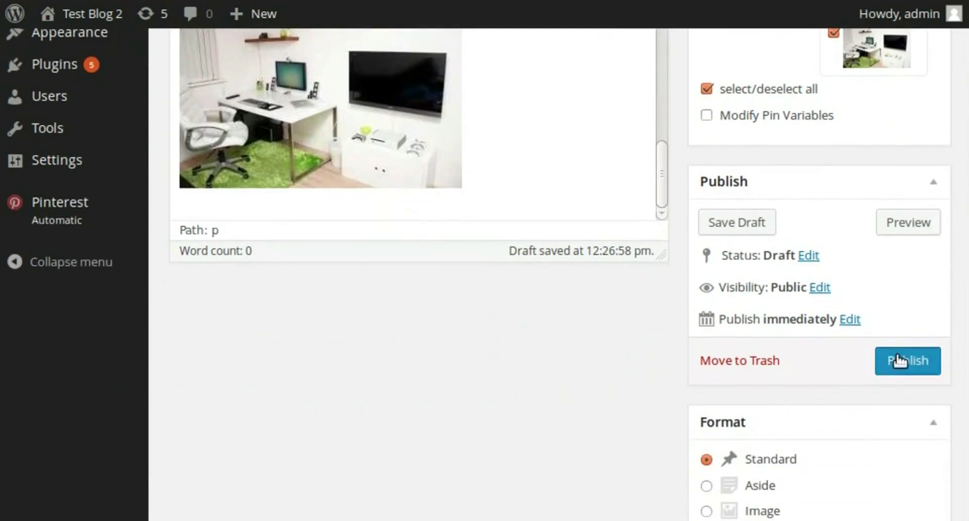
scroll(481, 359, up, 4)
scroll(483, 361, up, 2)
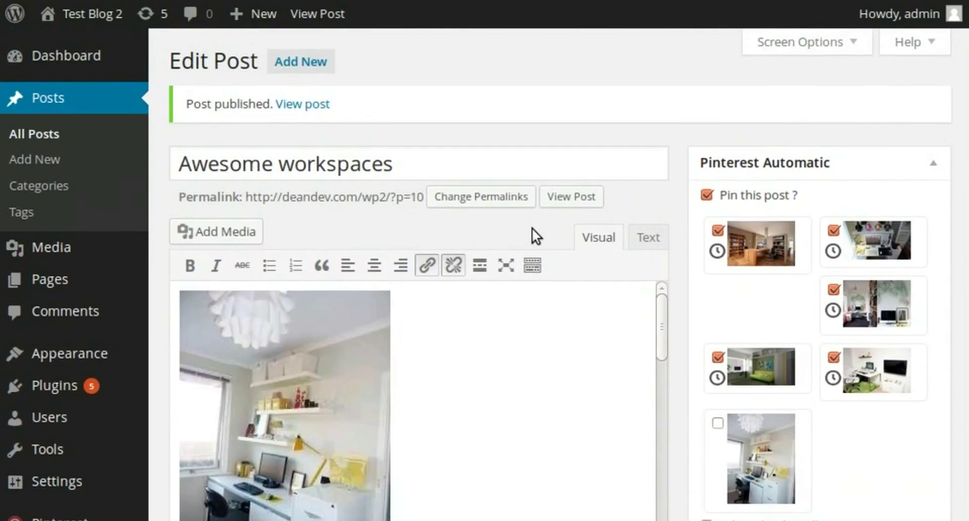
scroll(534, 229, down, 1)
scroll(533, 230, down, 1)
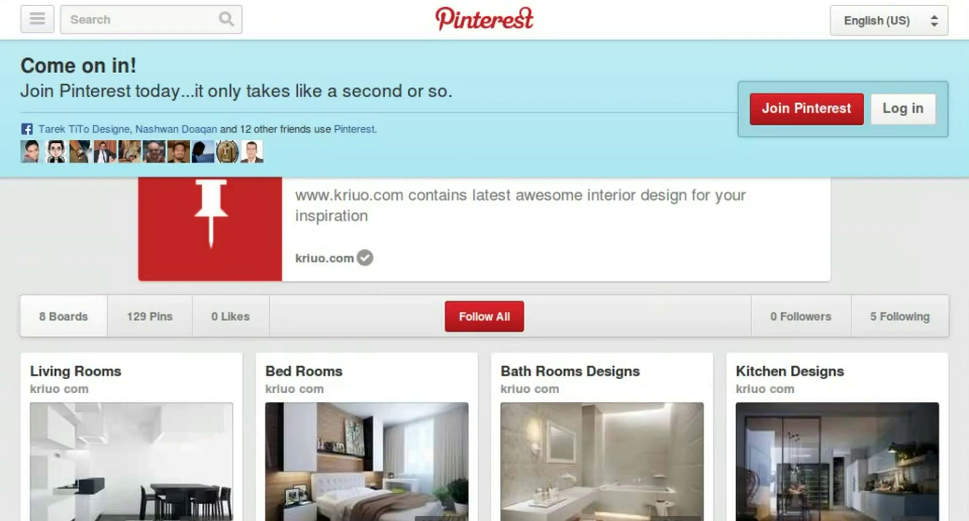
Step: Scroll the Pinterest profile's boards, open Cool Workspaces and look over its pins
scroll(796, 205, down, 2)
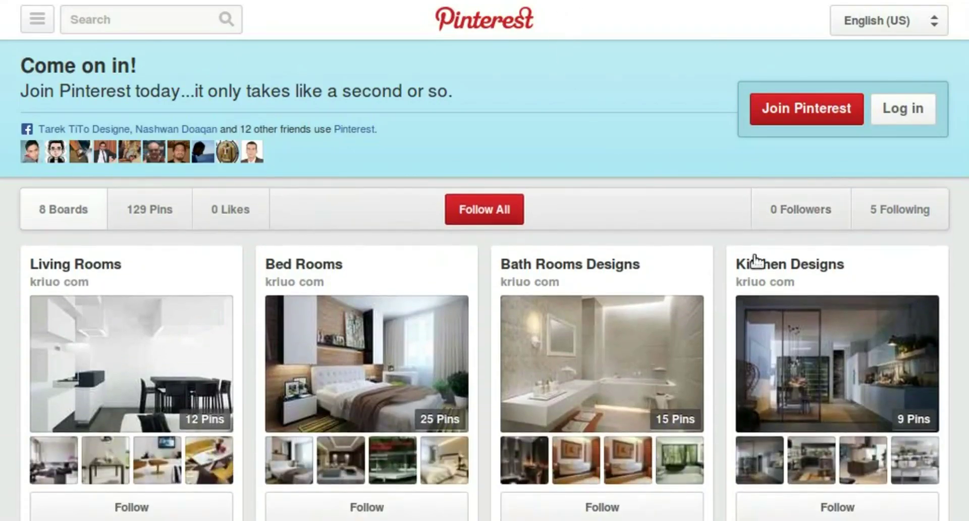
scroll(756, 270, down, 5)
click(806, 249)
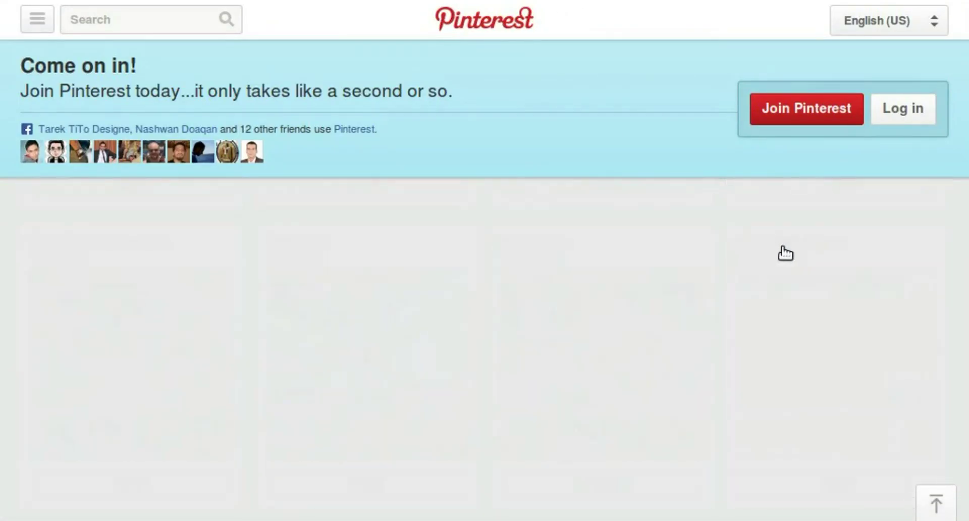
scroll(646, 277, down, 3)
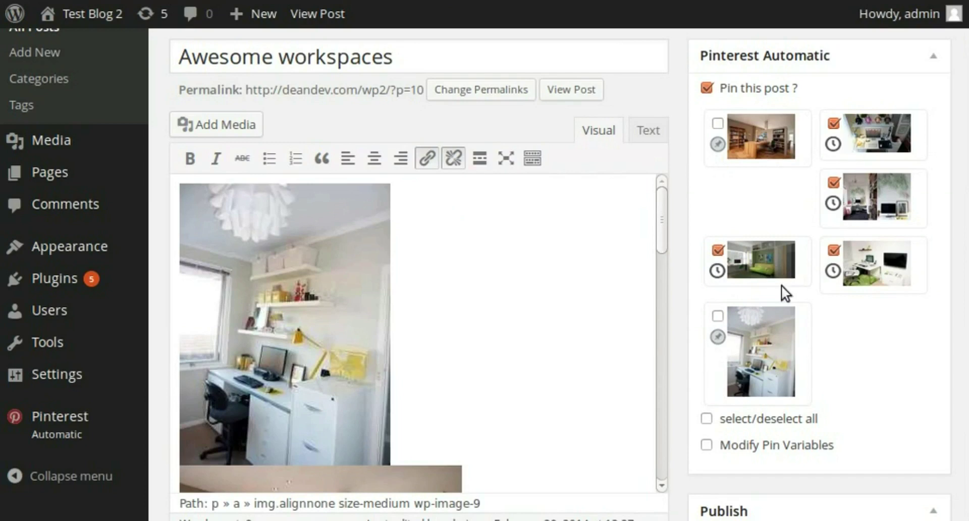
Step: Scroll through the Waiting queue table of Awesome workspaces images still awaiting pinning
scroll(558, 247, down, 2)
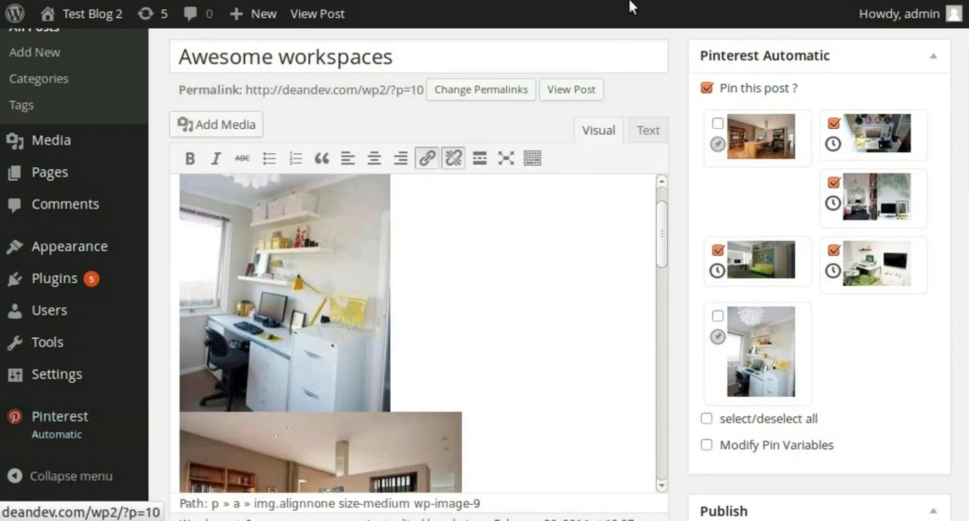
scroll(464, 139, down, 3)
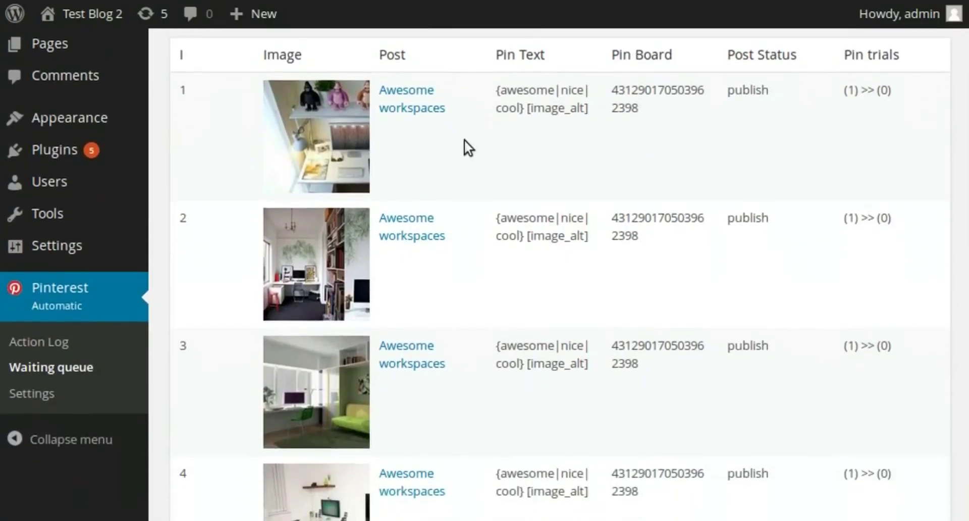
scroll(464, 139, down, 3)
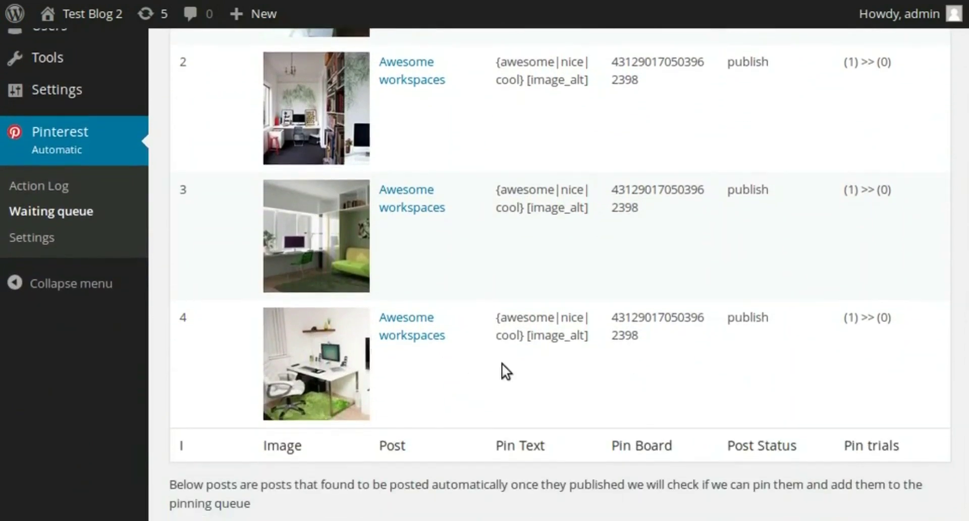
scroll(502, 362, down, 2)
scroll(573, 348, up, 3)
scroll(573, 347, up, 2)
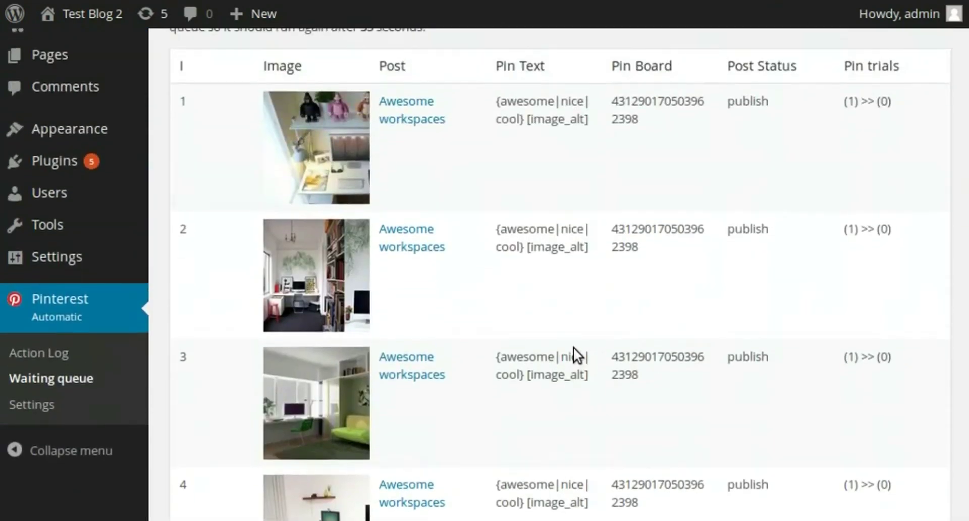
scroll(573, 347, up, 2)
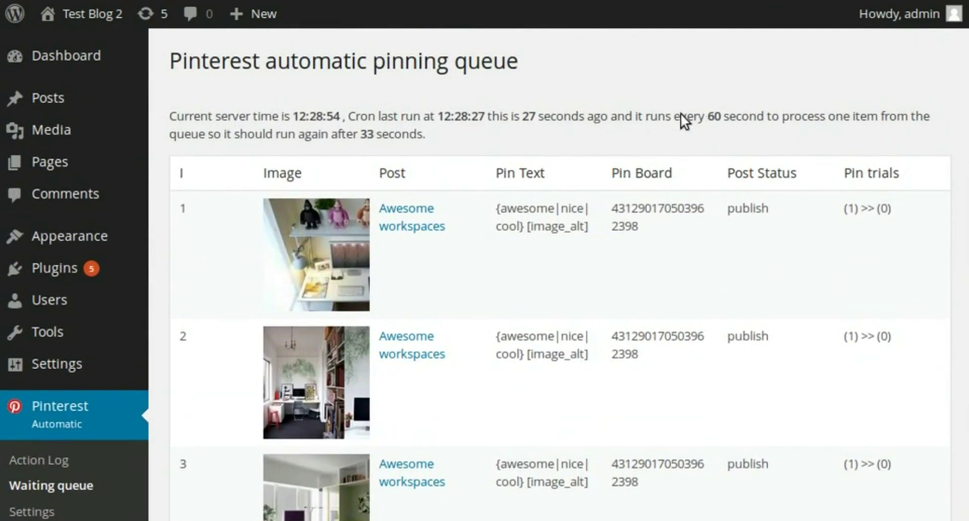
click(765, 125)
scroll(361, 17, down, 2)
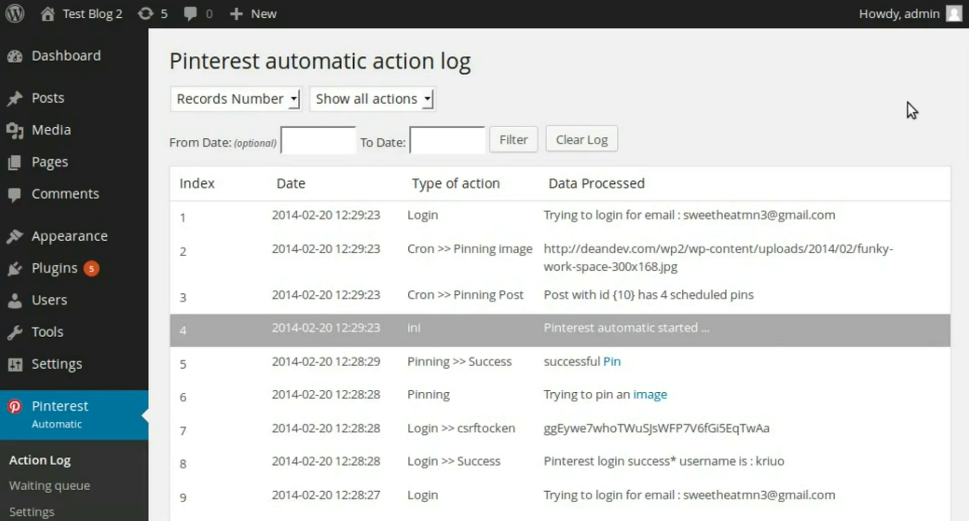
Step: Review the Action Log's login, pin and cron entries with their results
scroll(560, 275, down, 5)
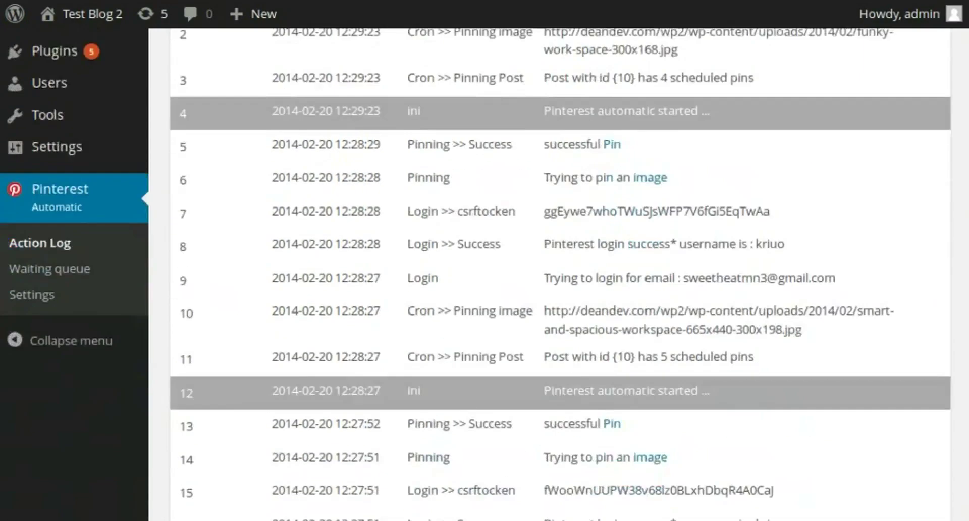
scroll(560, 275, down, 5)
scroll(561, 275, up, 3)
scroll(561, 275, up, 2)
scroll(560, 276, up, 4)
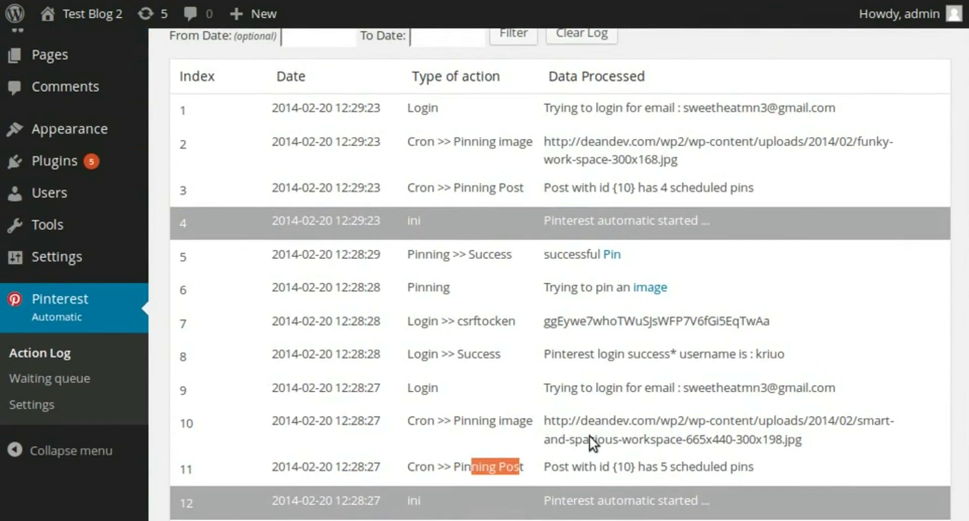
Step: Open the logged successful pin, showing the workspace photo on Cool Workspaces from deandev.com
click(619, 256)
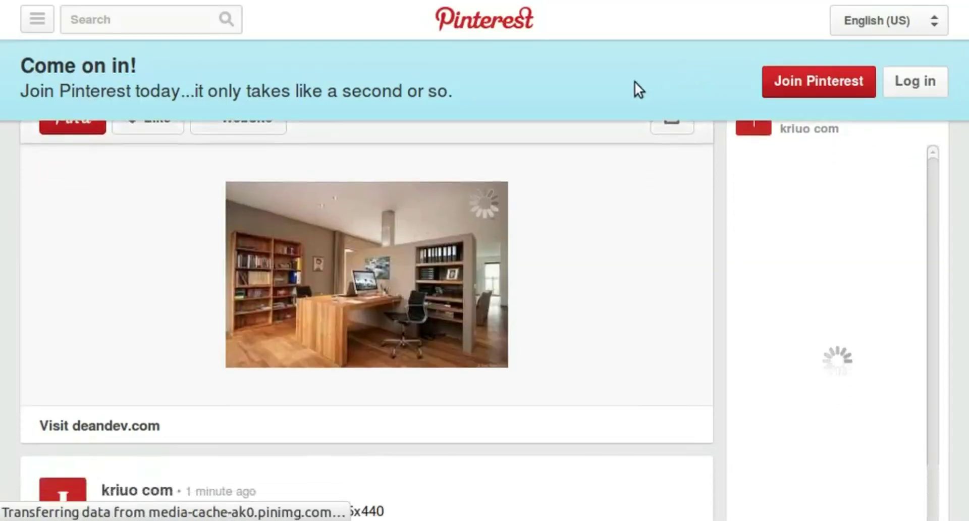
scroll(635, 82, up, 1)
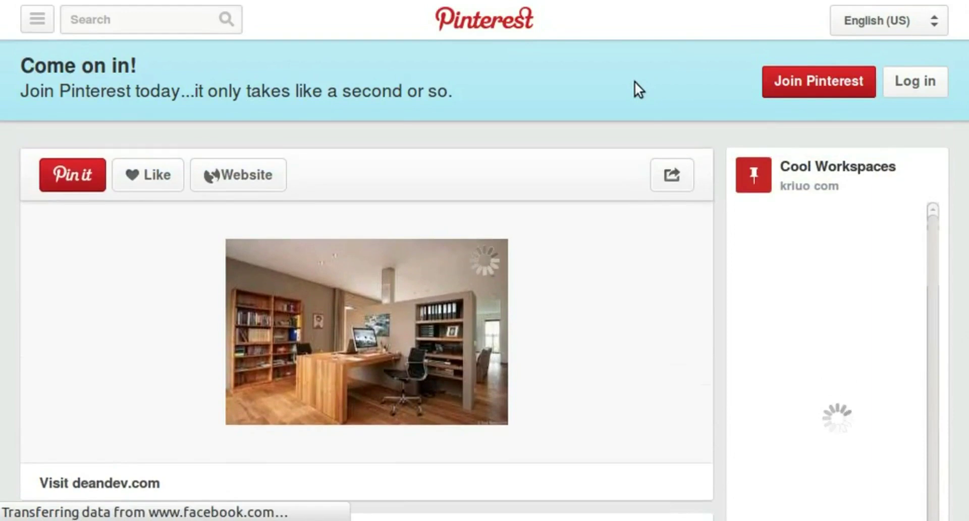
Step: Follow the pin back to the Awesome Workspaces post on deandev.com and scroll through it
click(412, 211)
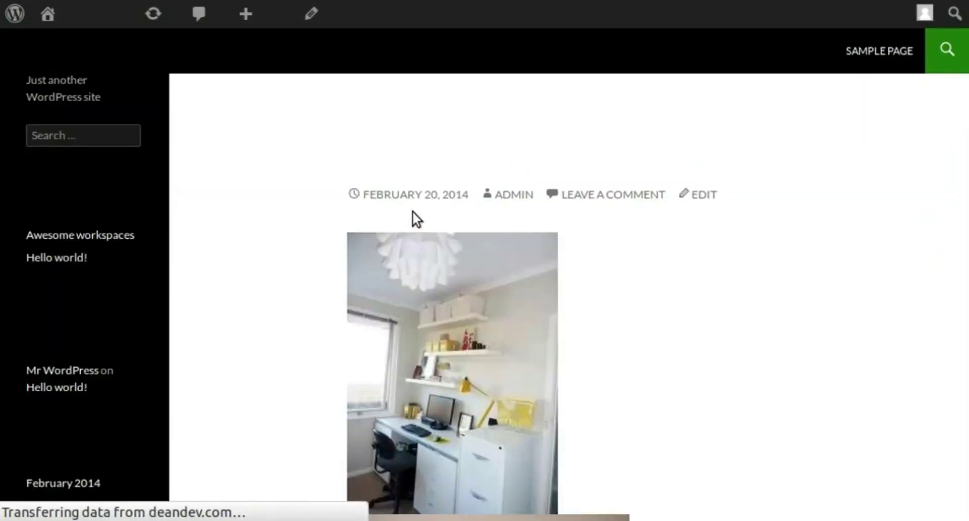
scroll(485, 297, down, 1)
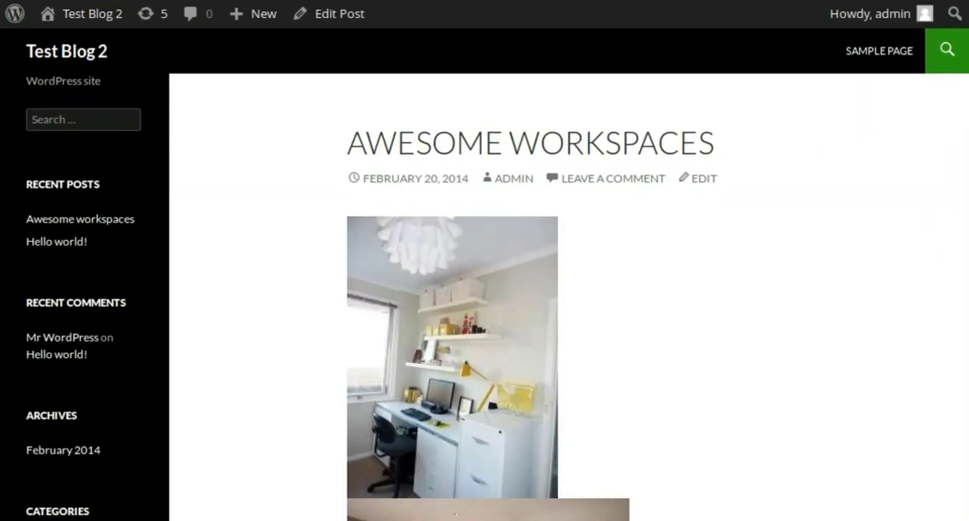
scroll(959, 303, down, 6)
scroll(959, 303, down, 10)
scroll(959, 343, down, 5)
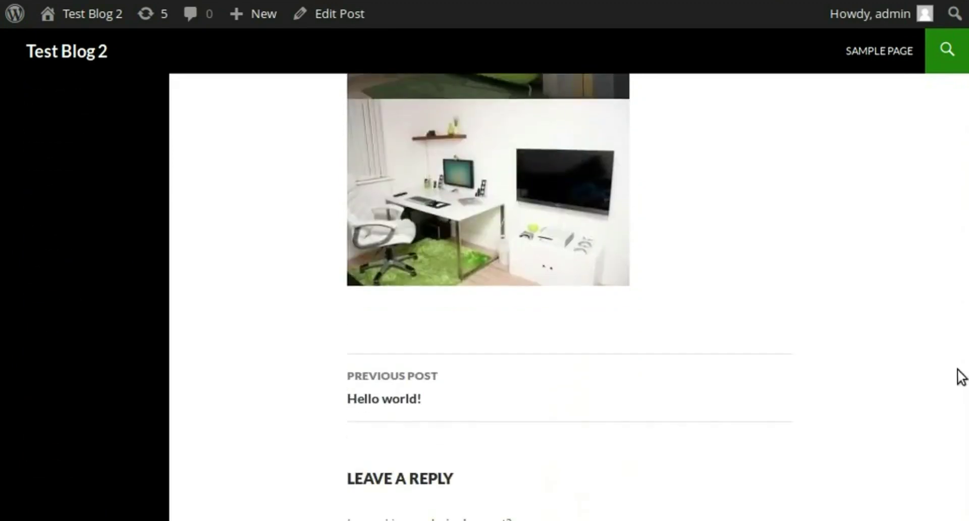
scroll(959, 378, up, 4)
scroll(952, 329, up, 6)
scroll(945, 199, up, 6)
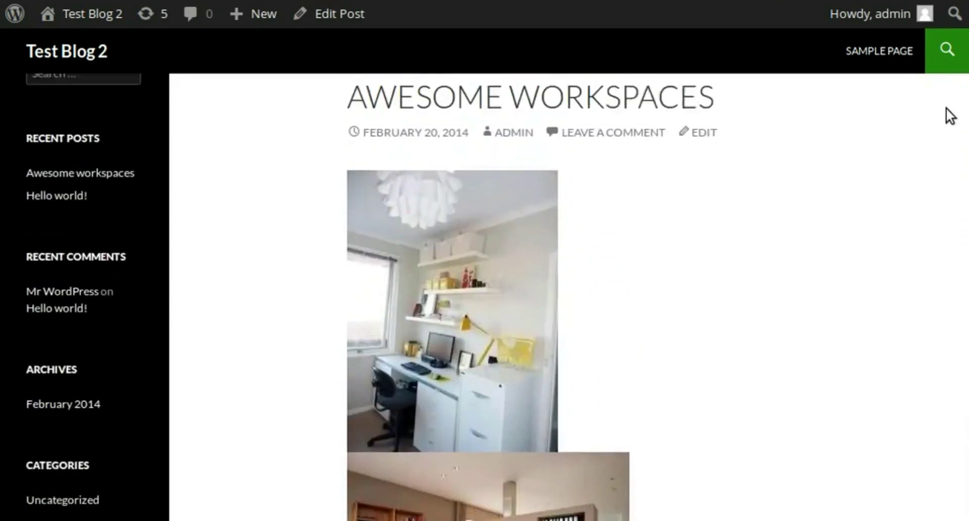
scroll(947, 115, up, 2)
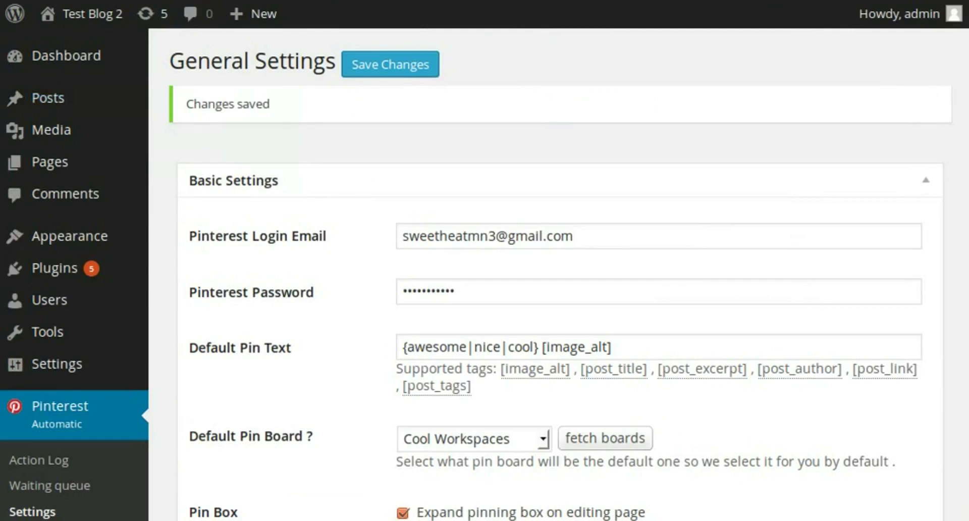
Step: Tick Auto Pin so the first image of bot-generated posts is pinned automatically
scroll(963, 152, down, 2)
scroll(964, 151, down, 4)
scroll(964, 177, down, 1)
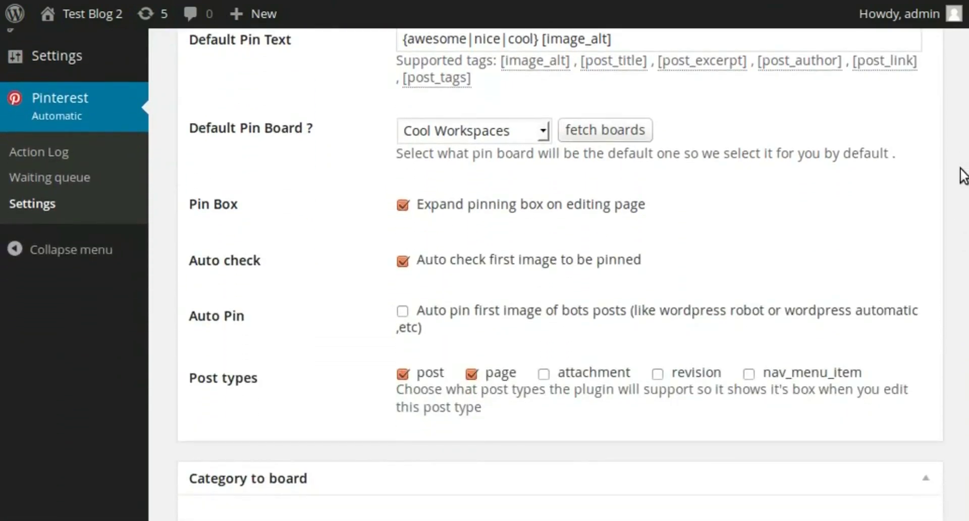
scroll(963, 177, down, 1)
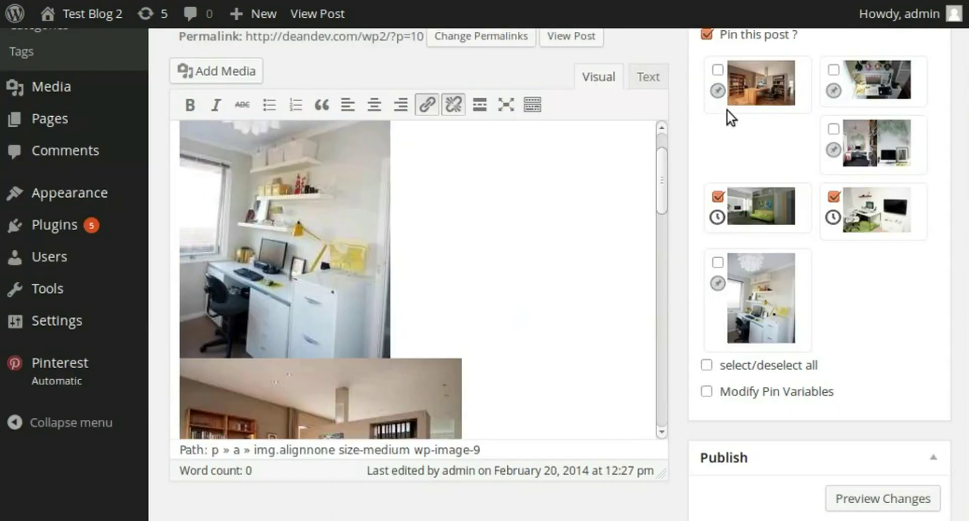
scroll(756, 83, up, 1)
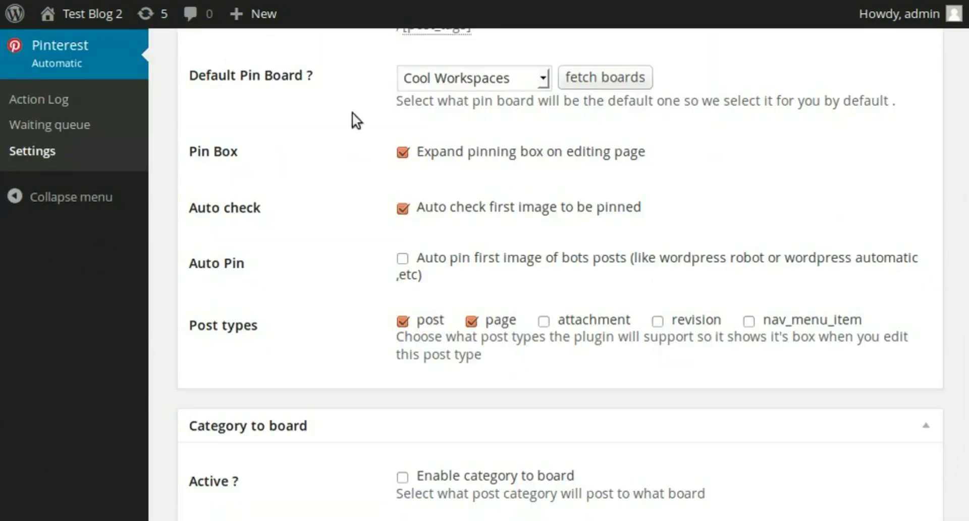
scroll(426, 178, down, 1)
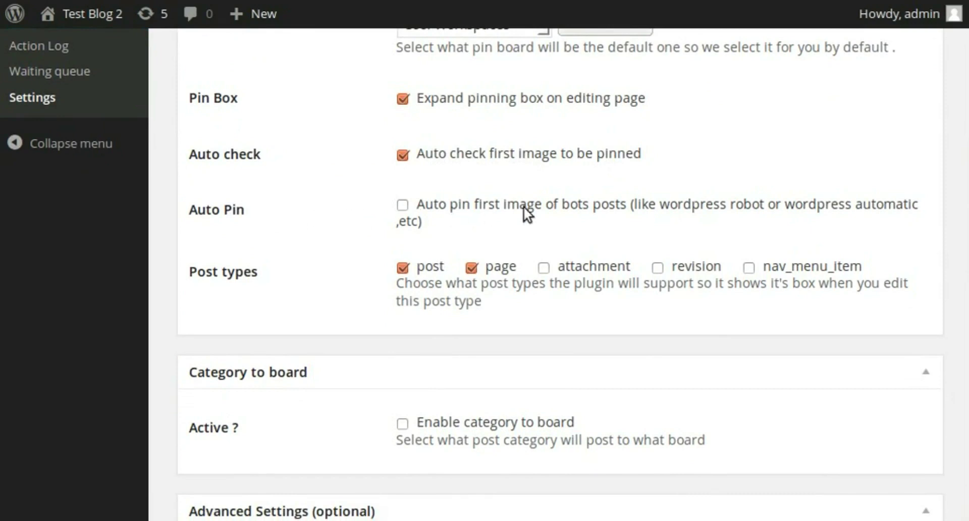
drag(565, 208, 623, 207)
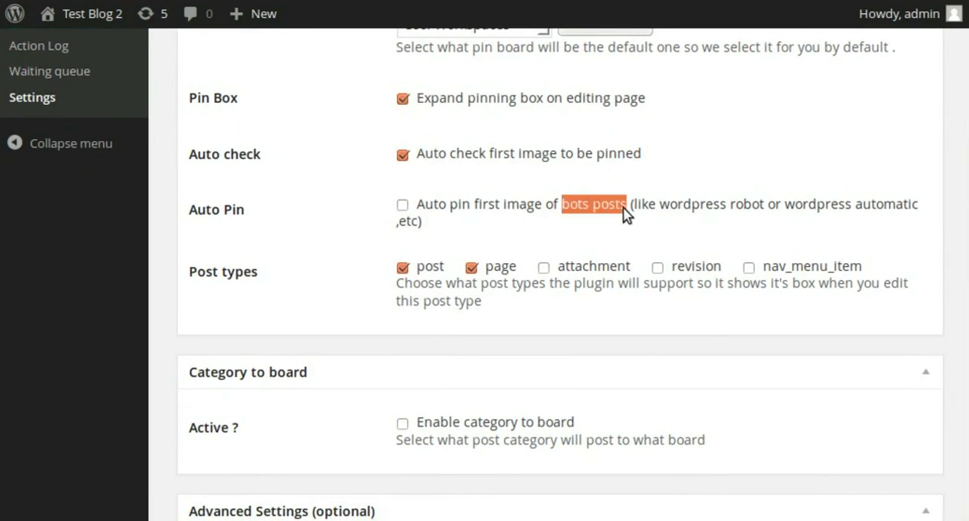
click(515, 210)
click(404, 206)
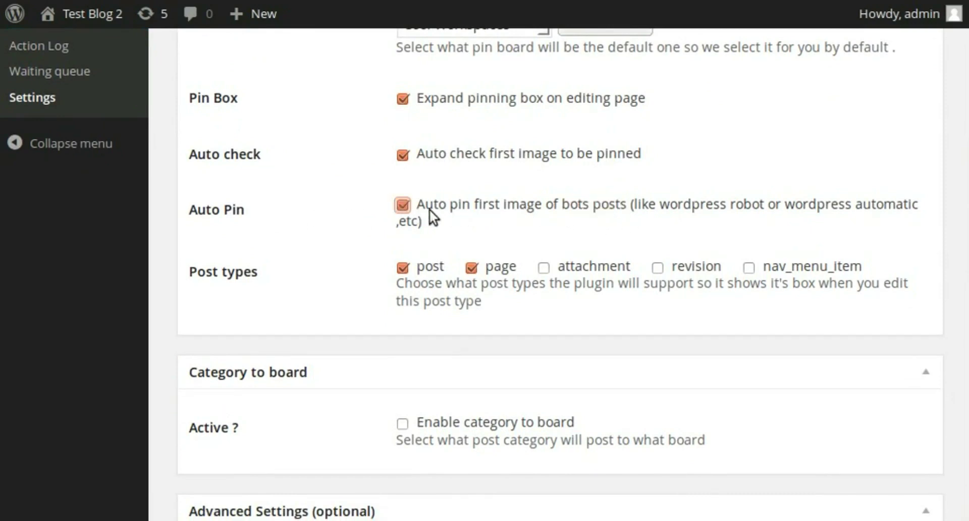
Step: Enable category-to-board mapping, leaving the category set to Uncategorized
scroll(514, 210, down, 1)
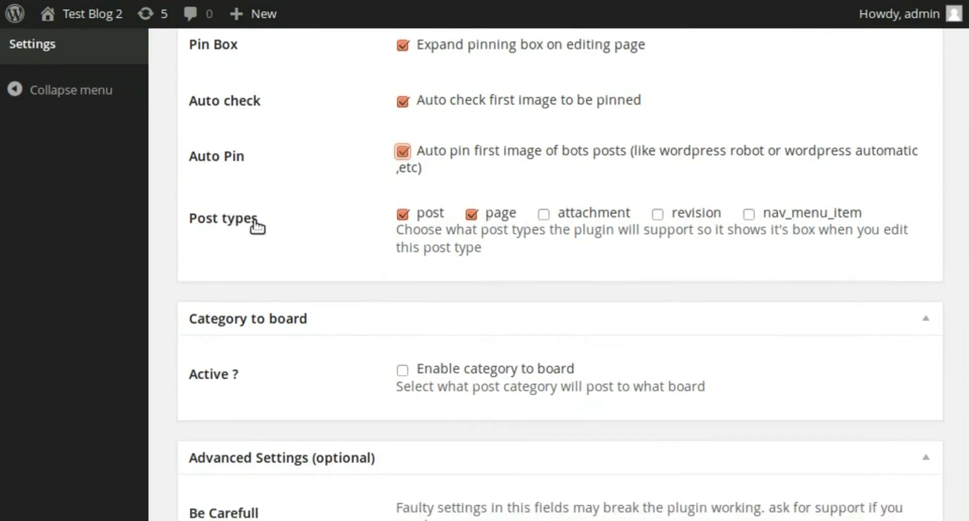
scroll(493, 234, down, 1)
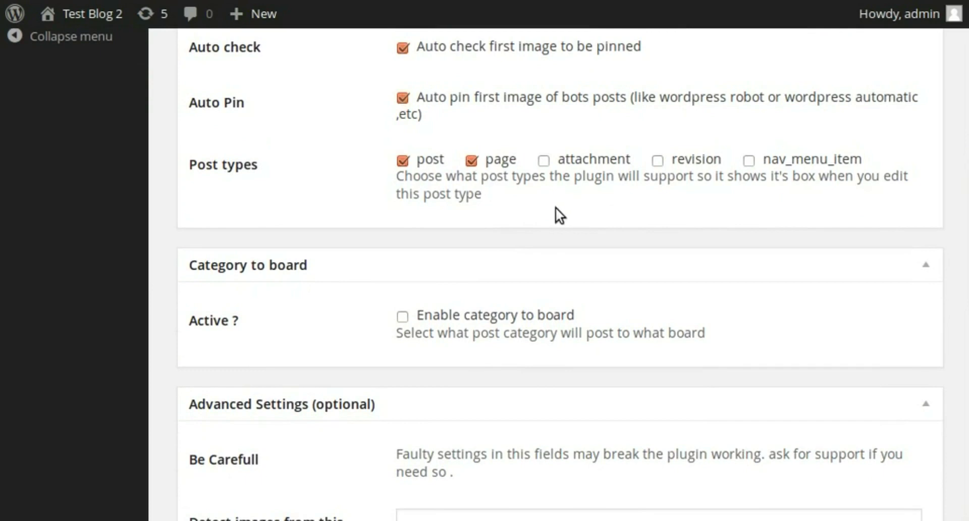
scroll(556, 208, down, 1)
scroll(404, 197, down, 1)
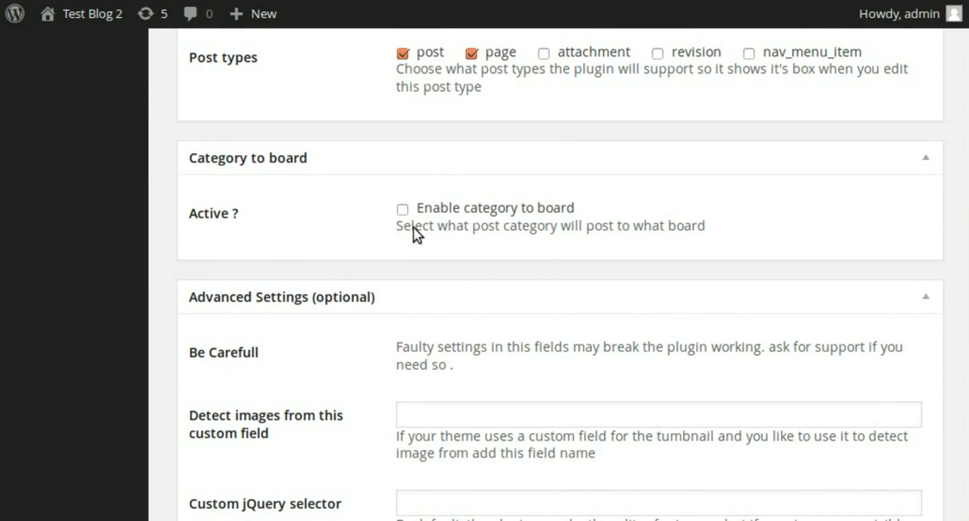
click(407, 215)
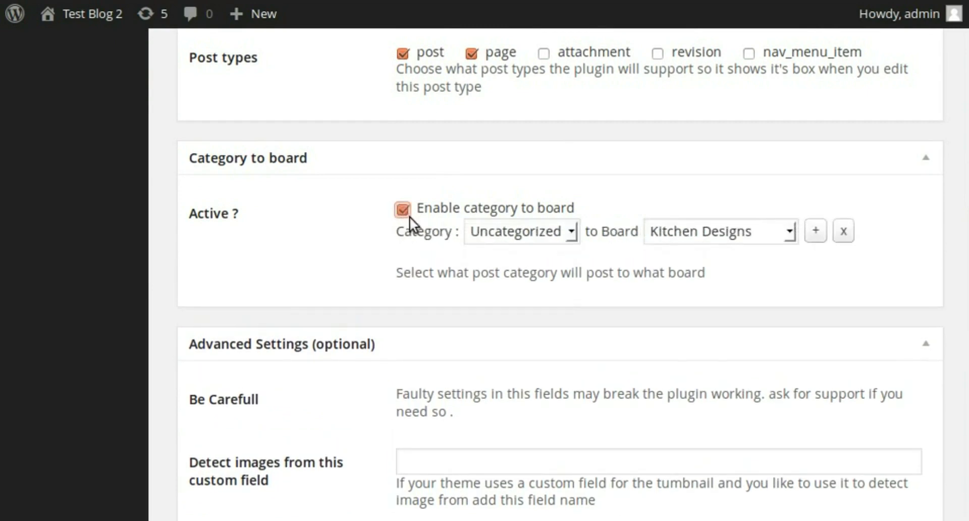
click(499, 231)
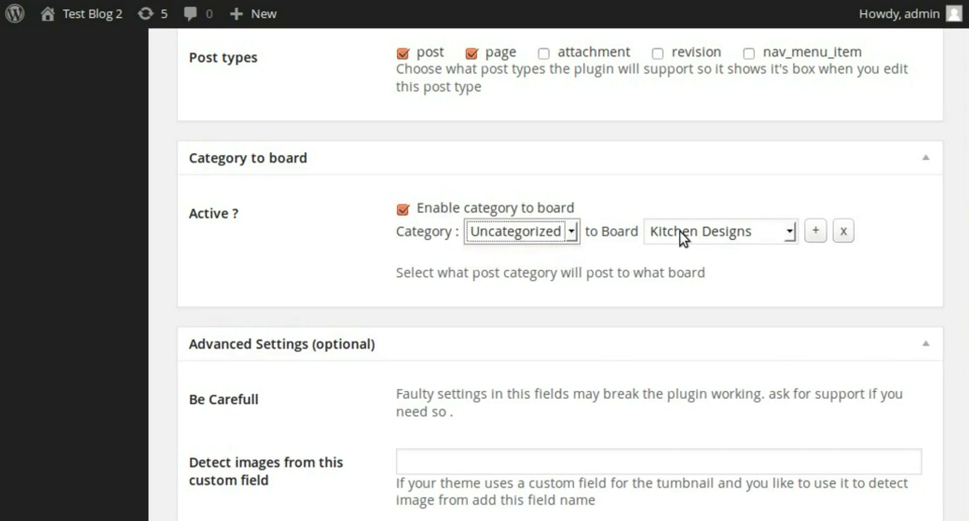
click(724, 256)
Step: Add mapping rows, sending the second to Cool Workspaces and the third to Furniture
click(813, 233)
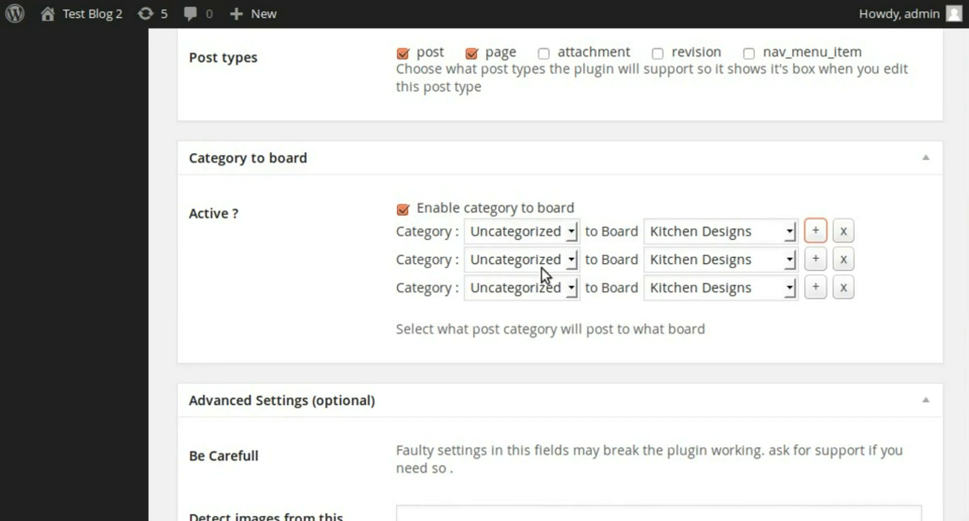
click(711, 258)
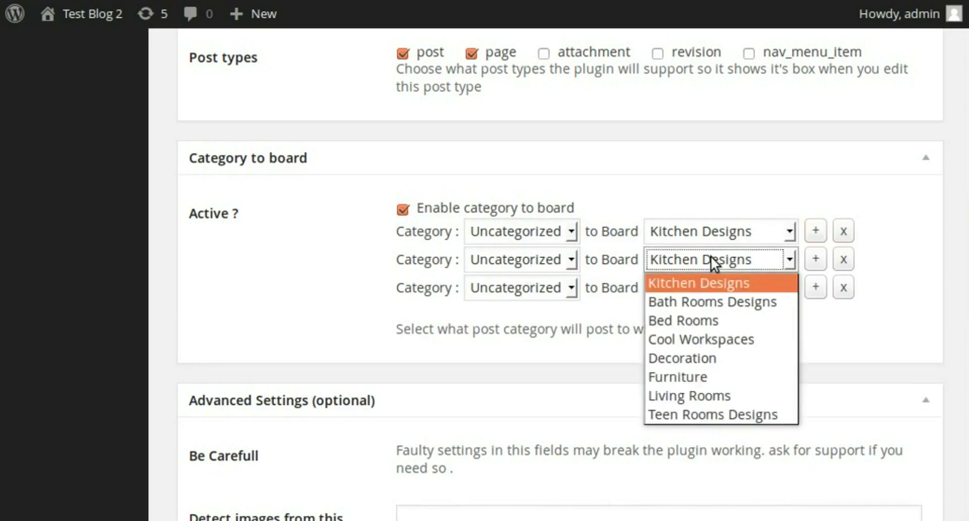
click(696, 341)
click(717, 289)
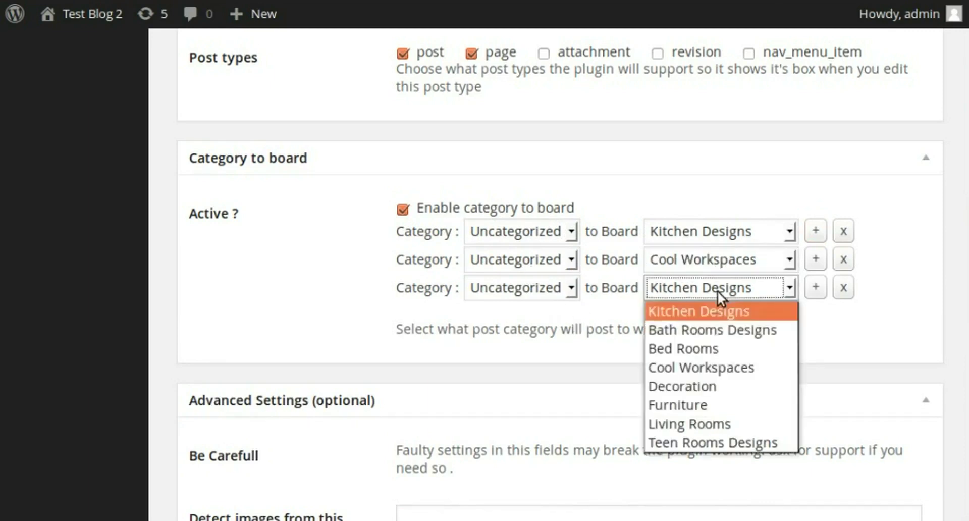
click(679, 401)
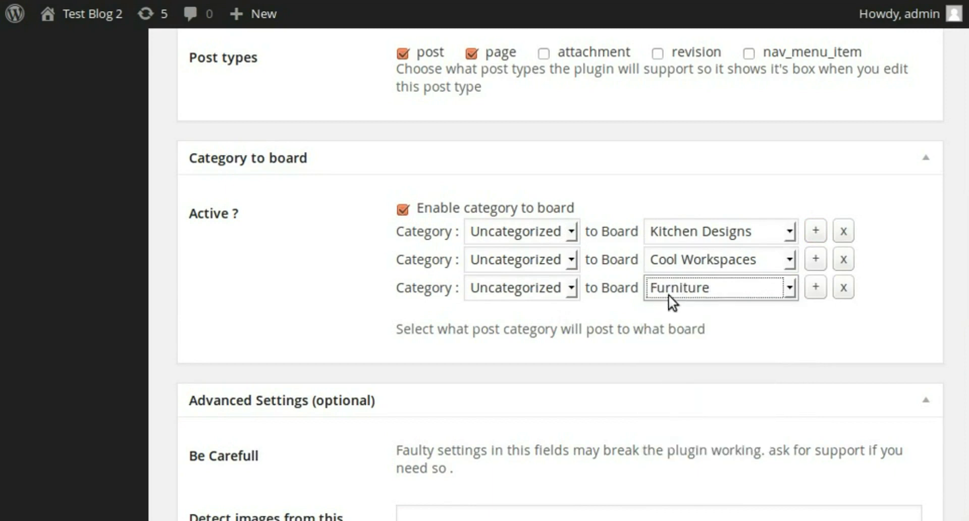
scroll(504, 267, down, 1)
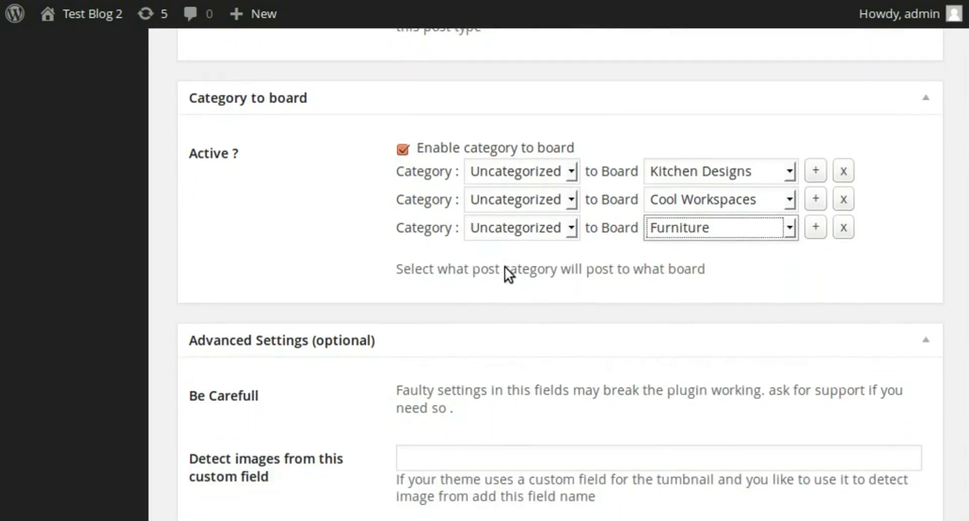
Step: Leave the Advanced Settings custom field and jQuery selector image-detection options empty
scroll(504, 268, down, 1)
scroll(964, 305, down, 1)
scroll(964, 346, down, 1)
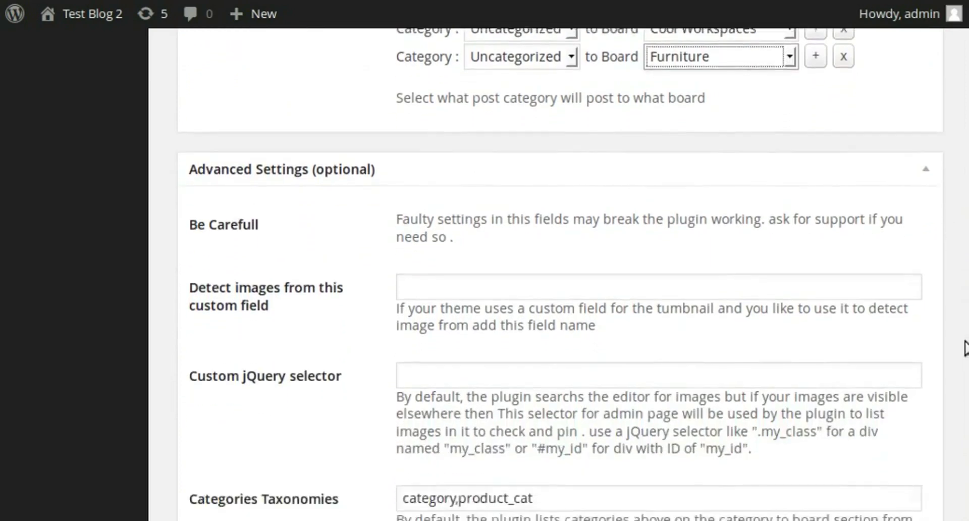
scroll(963, 364, down, 1)
scroll(963, 365, down, 1)
scroll(589, 240, up, 2)
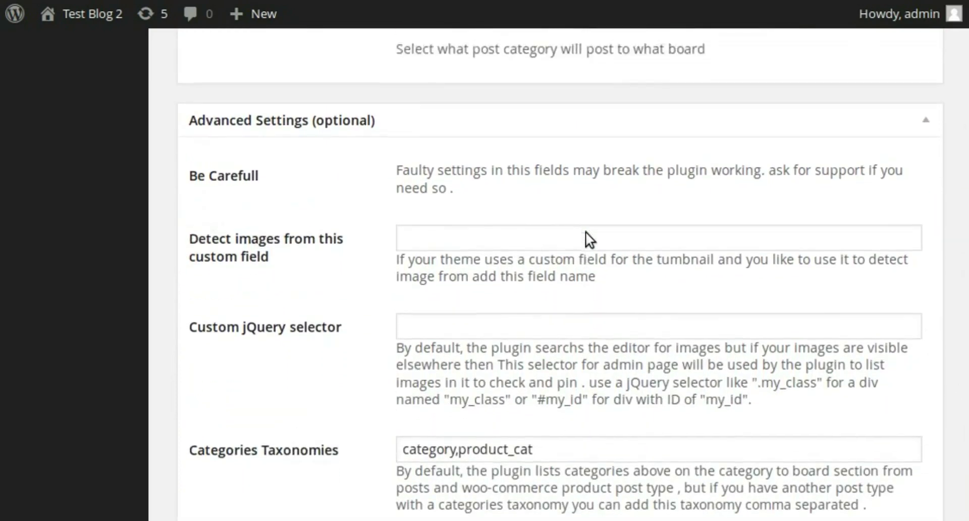
scroll(586, 232, up, 2)
scroll(586, 232, down, 1)
scroll(584, 237, down, 1)
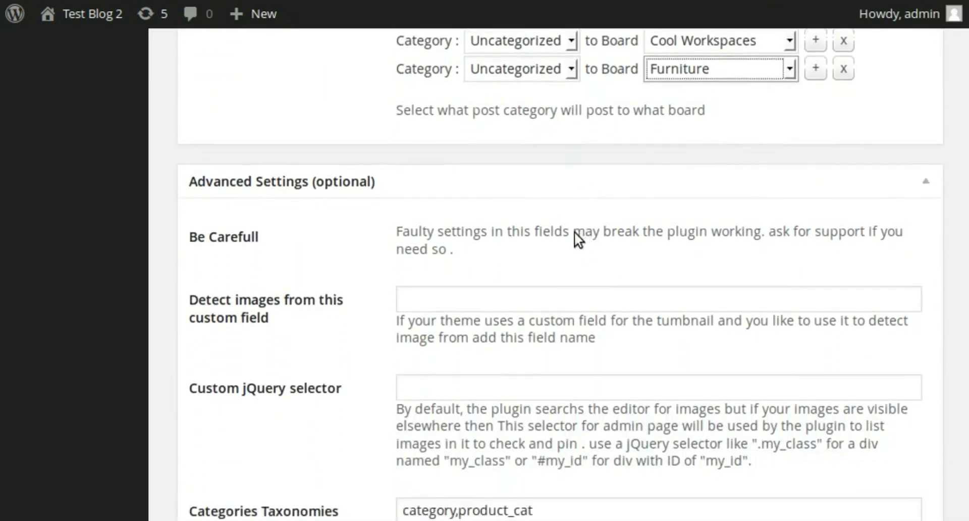
scroll(278, 217, down, 1)
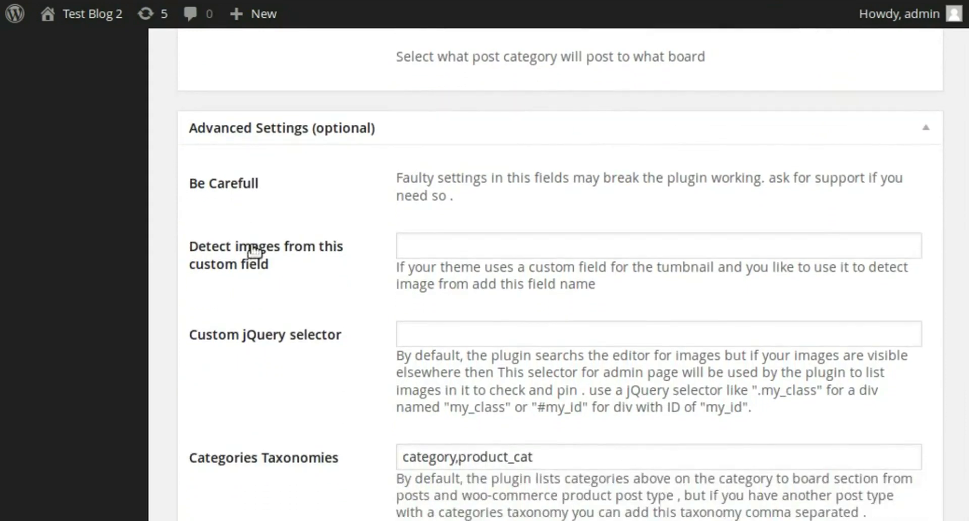
drag(192, 272, 237, 269)
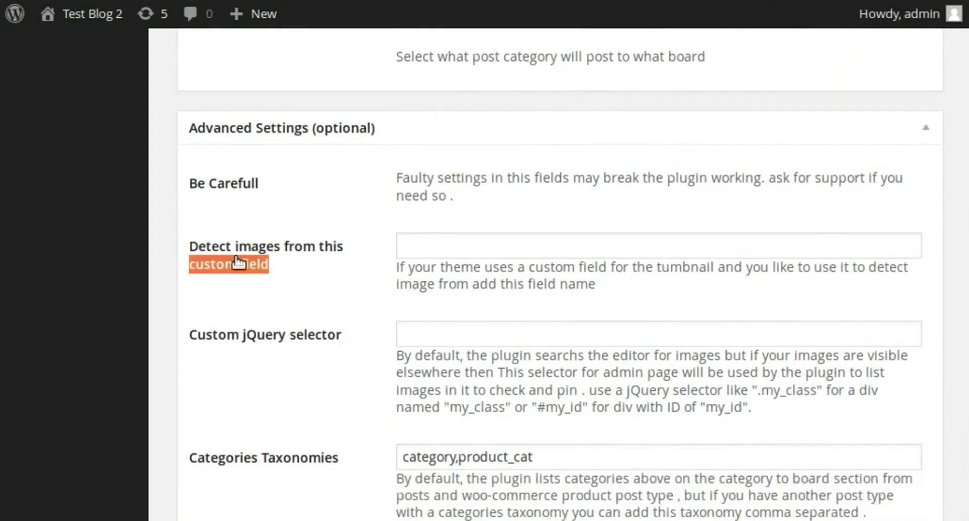
scroll(273, 272, down, 2)
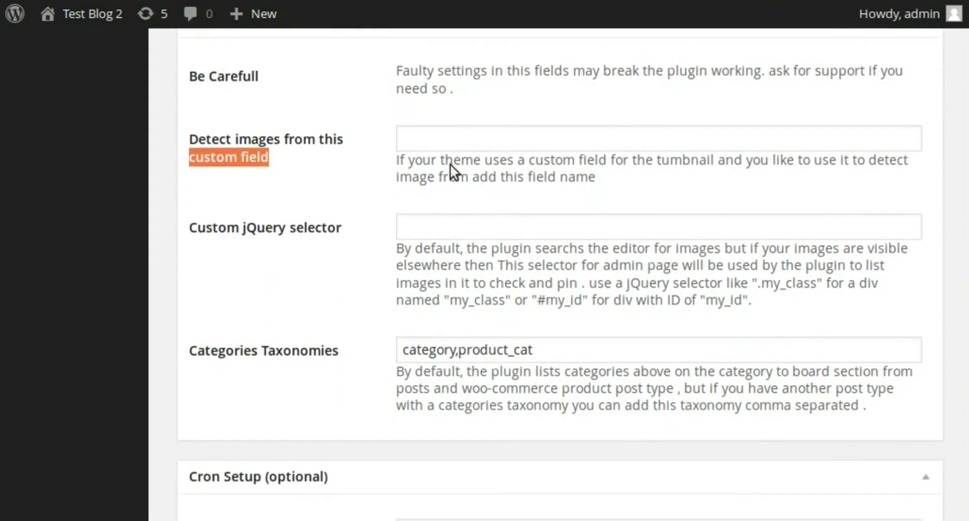
click(460, 138)
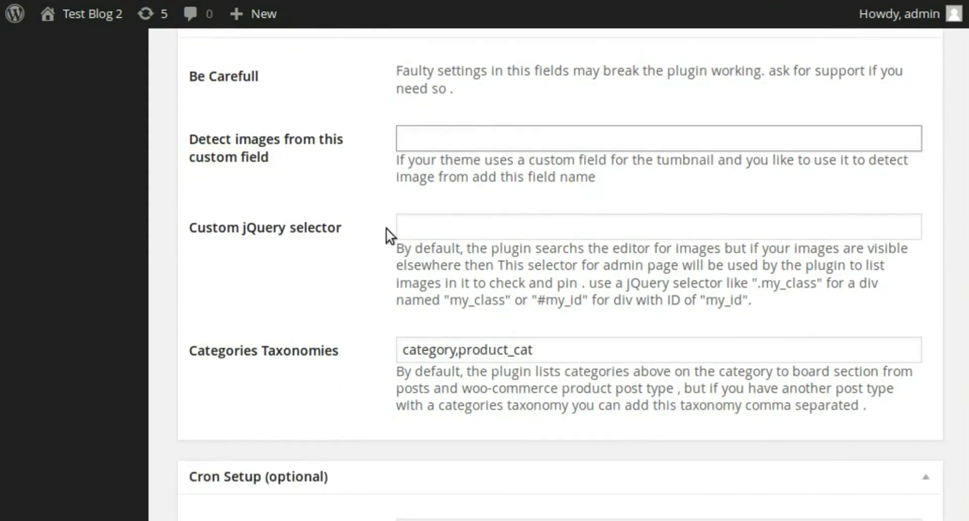
click(399, 233)
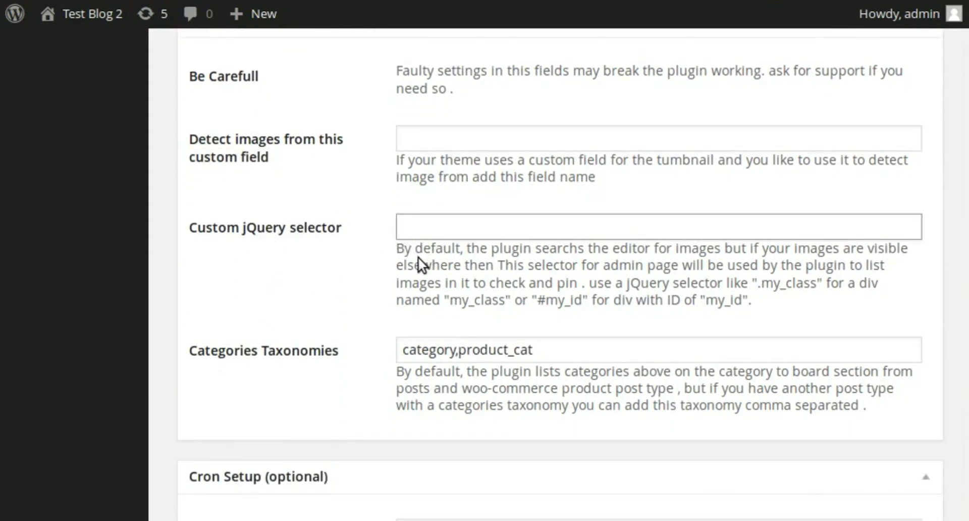
Step: Save the settings with default category,product_cat taxonomies and the curl cron command
scroll(418, 256, down, 1)
scroll(394, 257, down, 2)
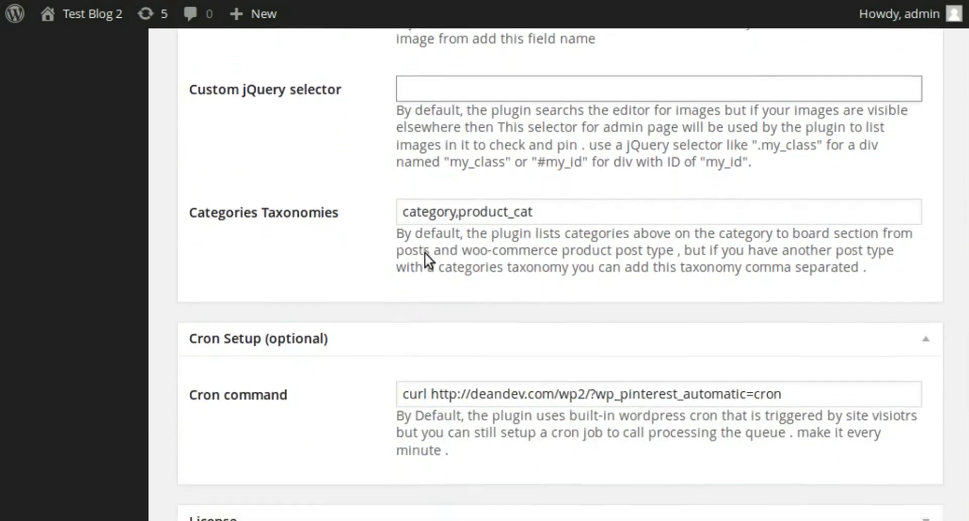
scroll(425, 252, down, 1)
scroll(424, 257, down, 2)
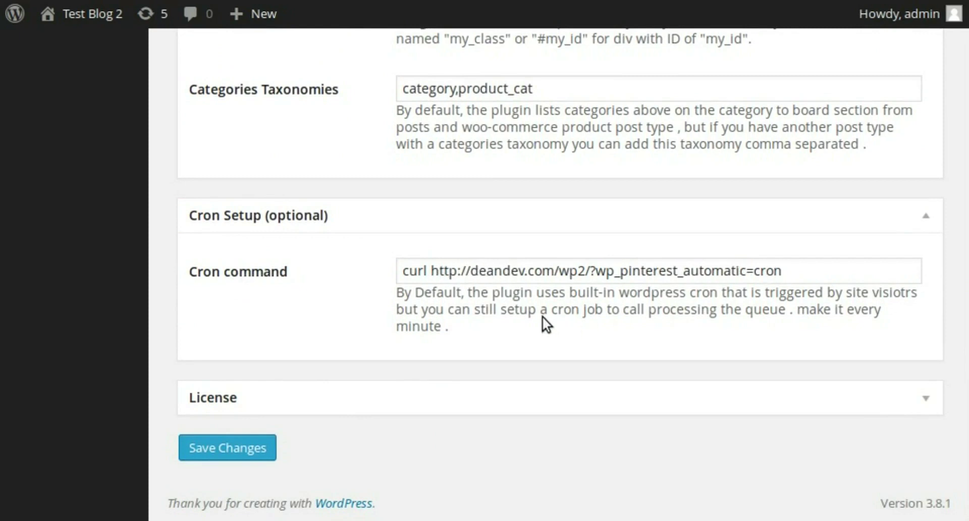
click(225, 449)
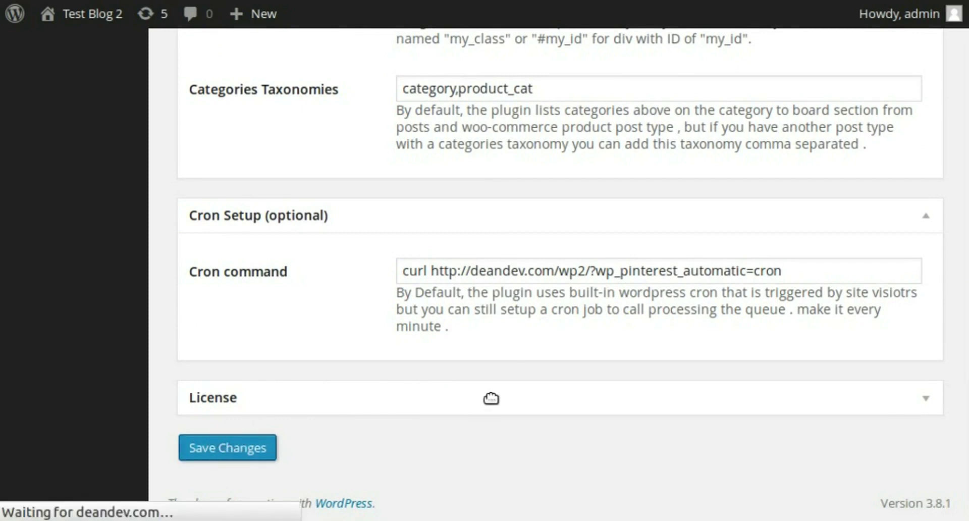
Step: Review the Pinterest Automatic box's image checkboxes in the Awesome workspaces post editor
scroll(492, 399, up, 4)
scroll(495, 393, up, 7)
scroll(496, 393, up, 5)
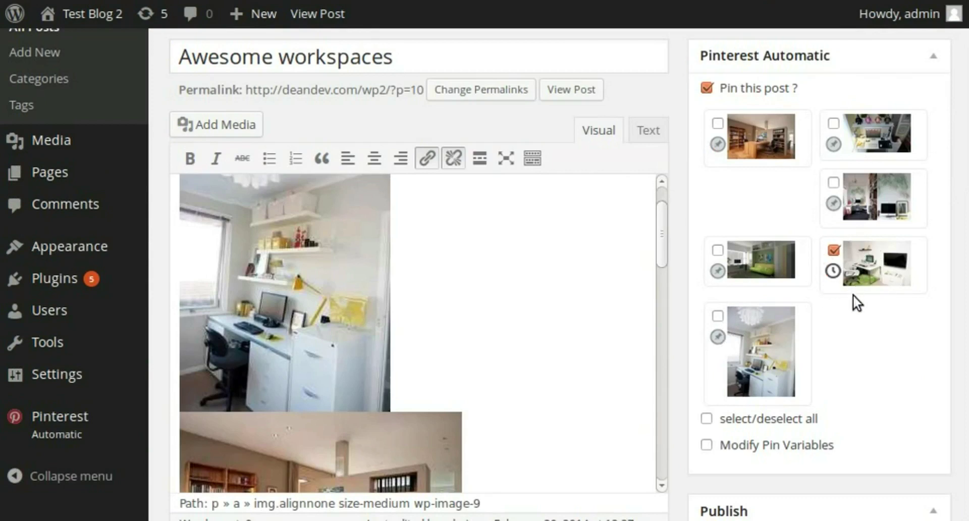
scroll(852, 295, down, 2)
scroll(852, 295, up, 2)
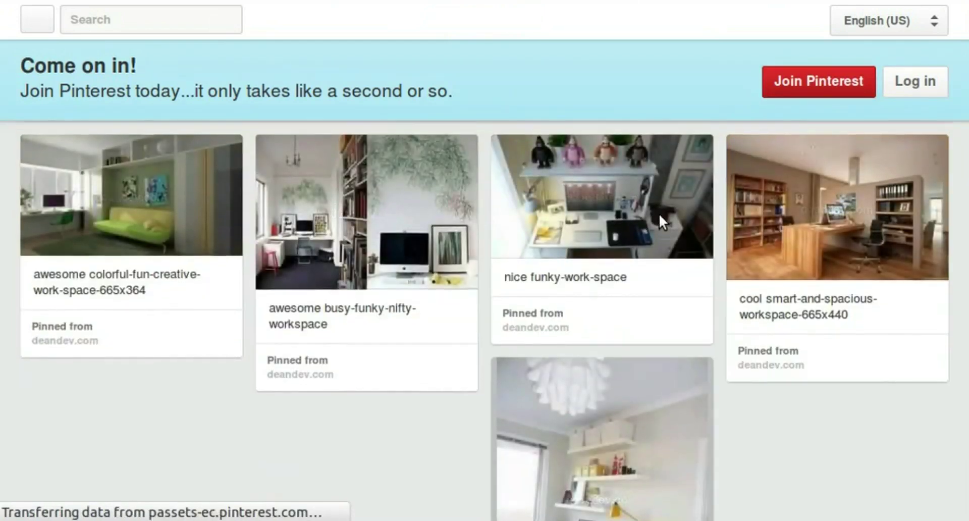
Step: Scroll through the five deandev.com workspace pins on the Cool Workspaces board
scroll(659, 214, down, 2)
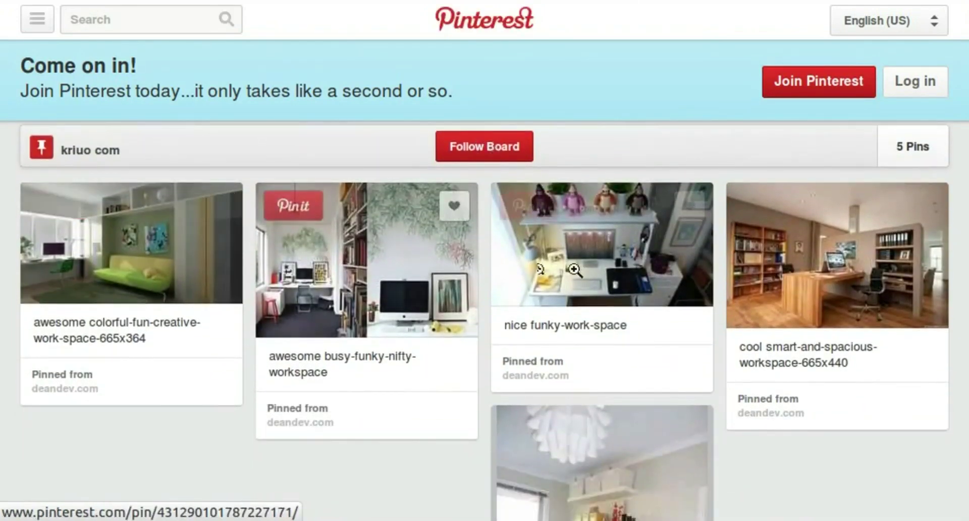
scroll(852, 273, down, 4)
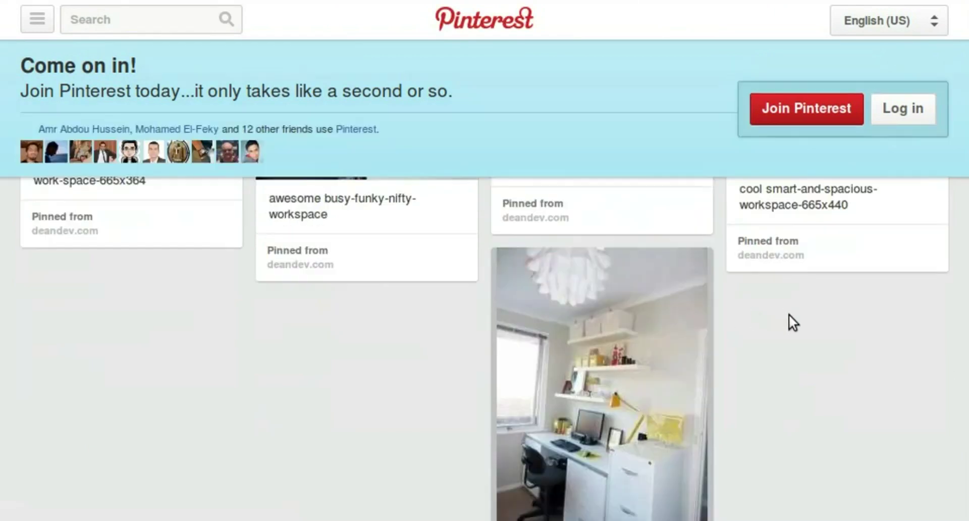
scroll(789, 314, down, 3)
scroll(789, 313, up, 1)
scroll(789, 314, up, 5)
scroll(789, 314, up, 4)
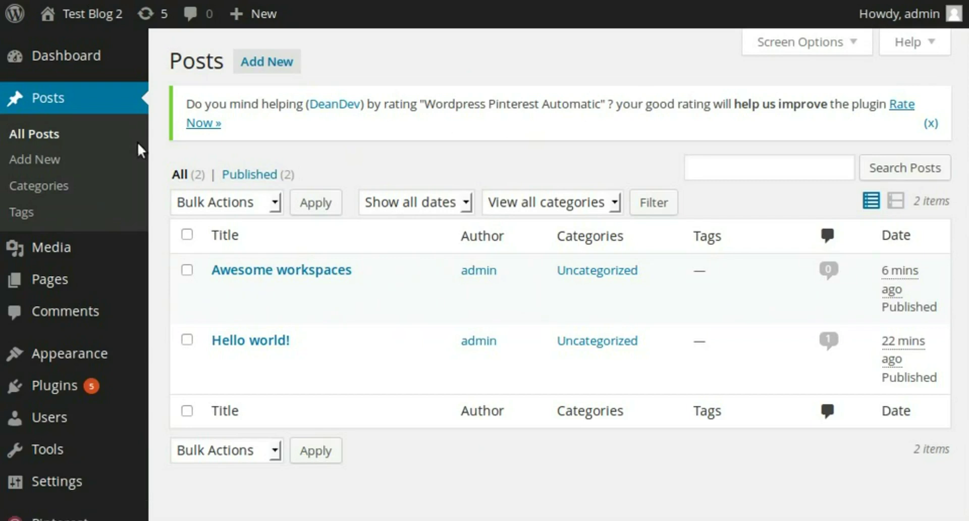
Step: Apply the 'Pin them' bulk action to Awesome workspaces and Hello world!, then dismiss the queue confirmation
click(187, 270)
mouse_move(318, 287)
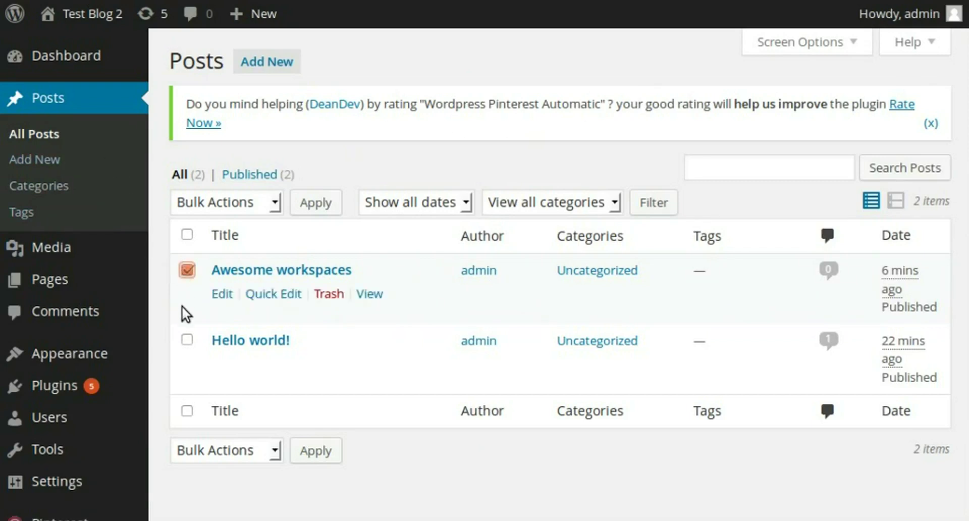
click(187, 341)
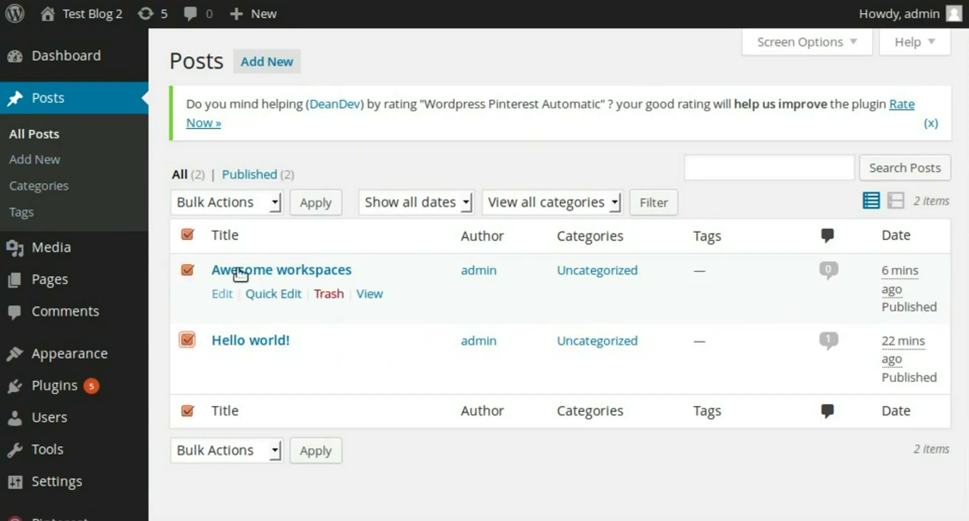
click(260, 203)
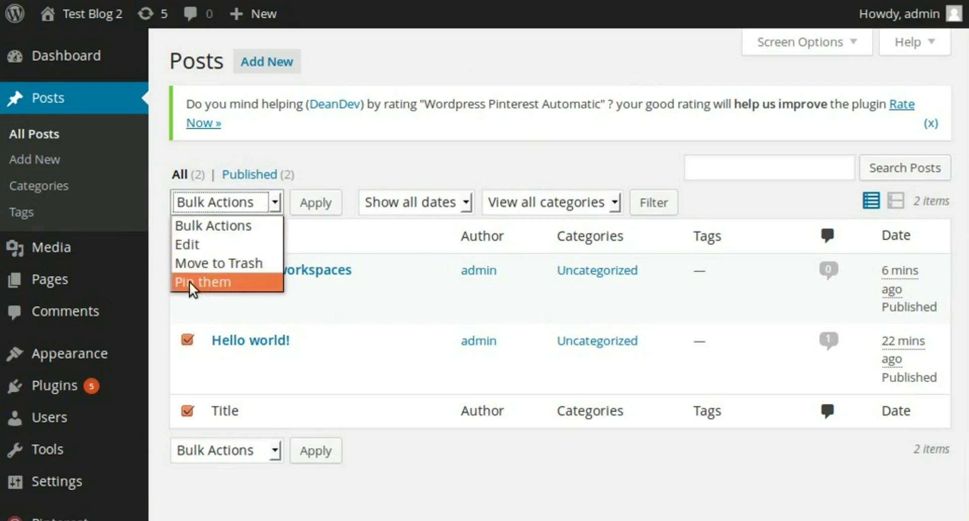
click(237, 284)
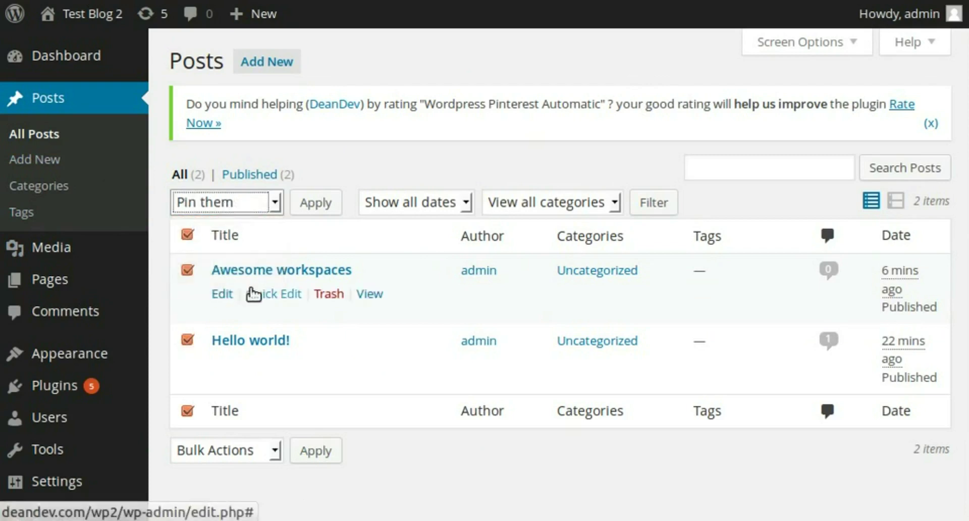
click(319, 206)
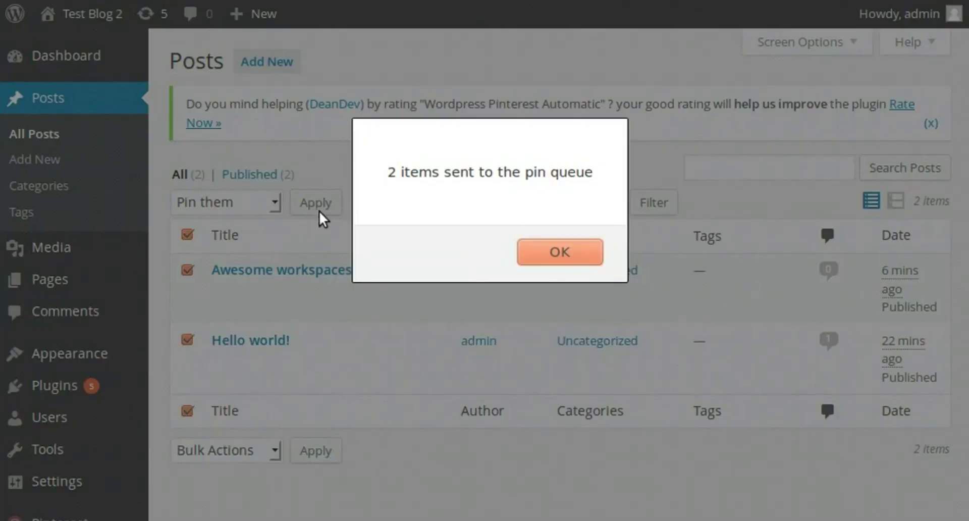
triple_click(561, 176)
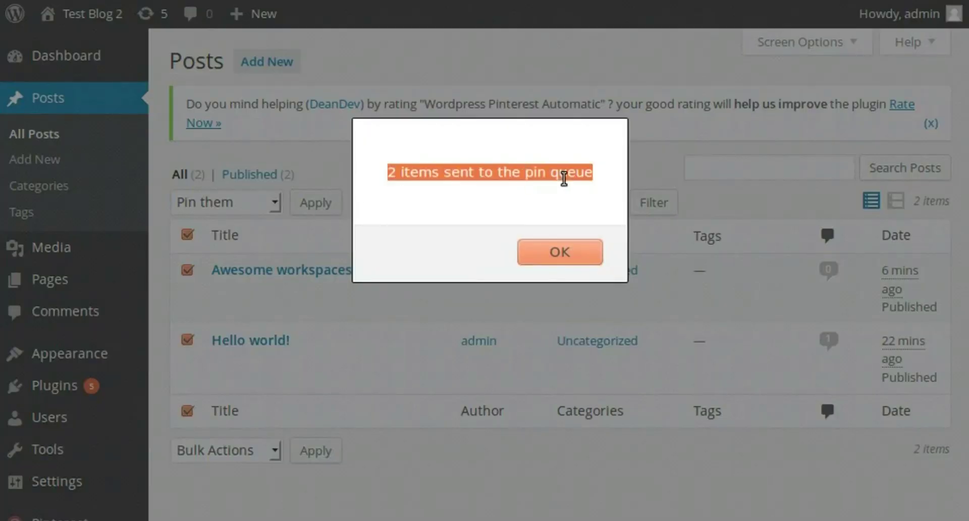
click(545, 255)
scroll(403, 258, down, 3)
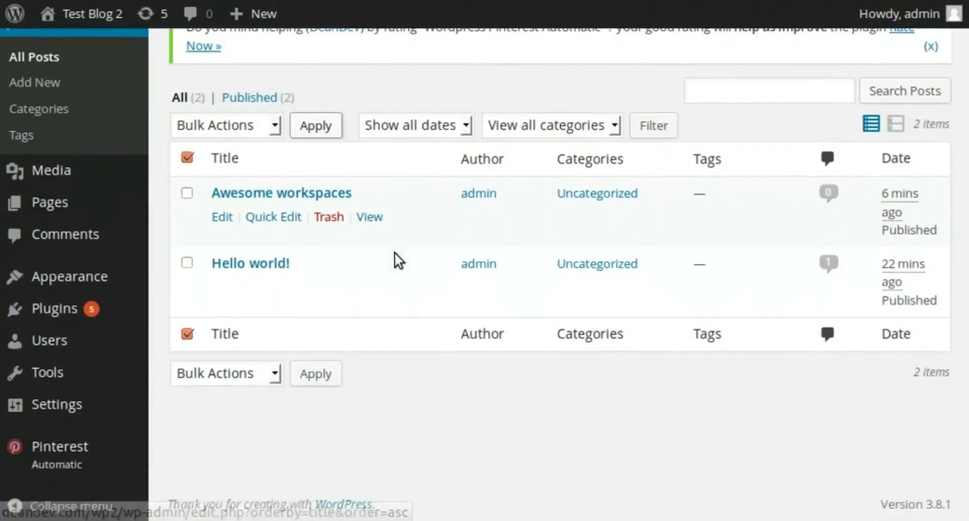